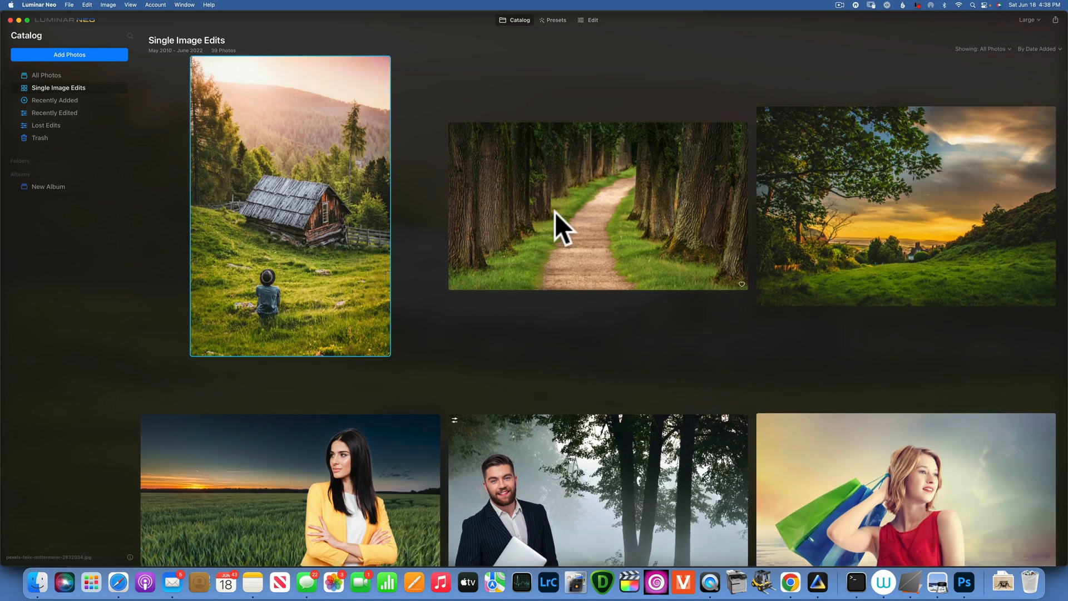
Open the cabin landscape photo from the Catalog
{"action": "double_click", "coordinate": [318, 190]}
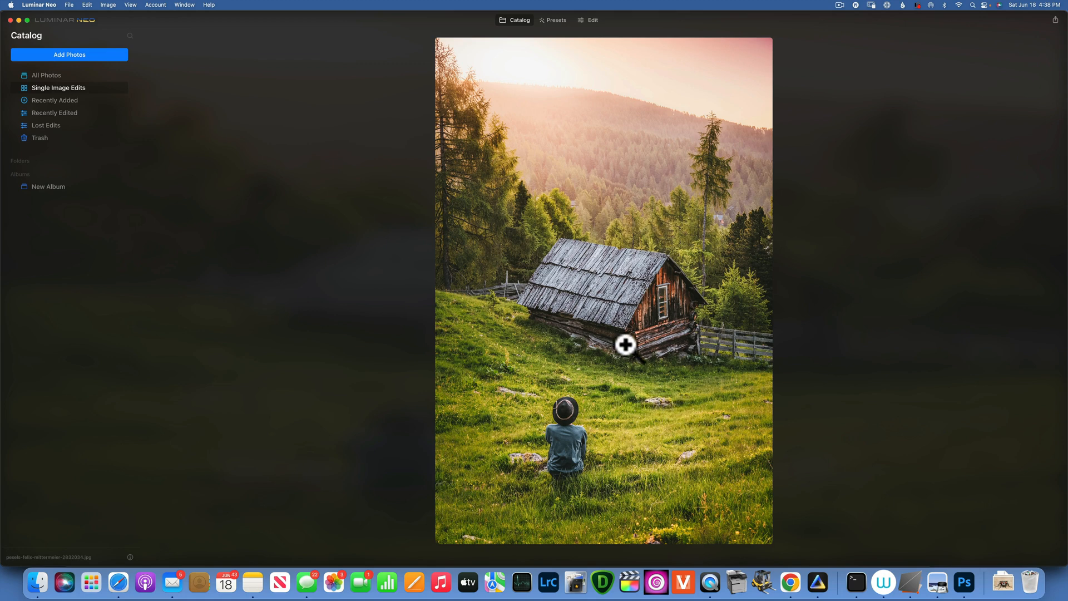
Switch to Edit, open the Color tool and test yellow luminance before resetting it to 0
{"action": "left_click", "coordinate": [591, 20]}
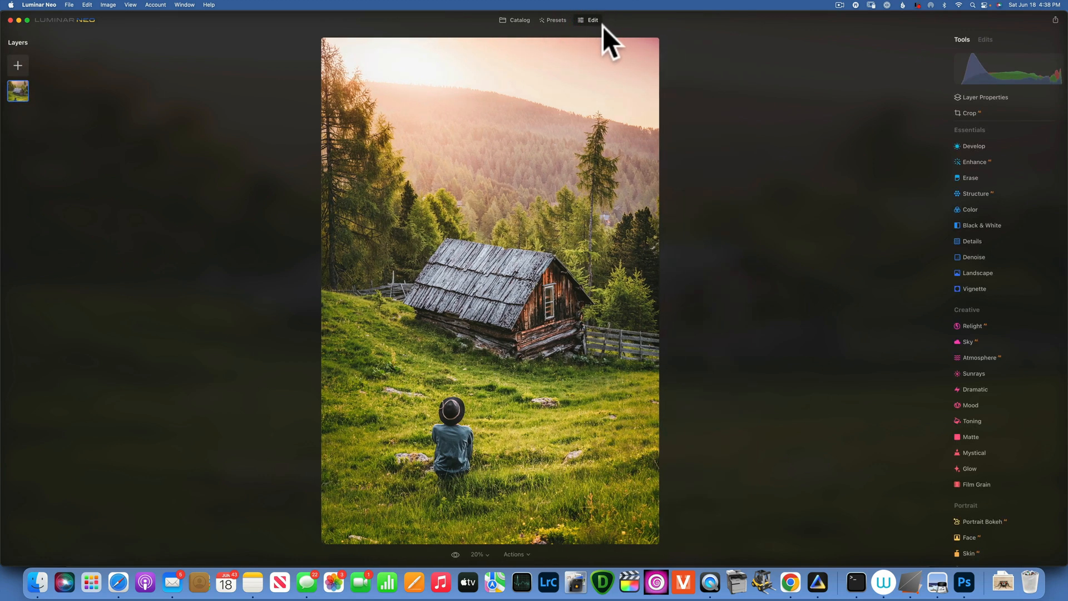
{"action": "left_click", "coordinate": [970, 209]}
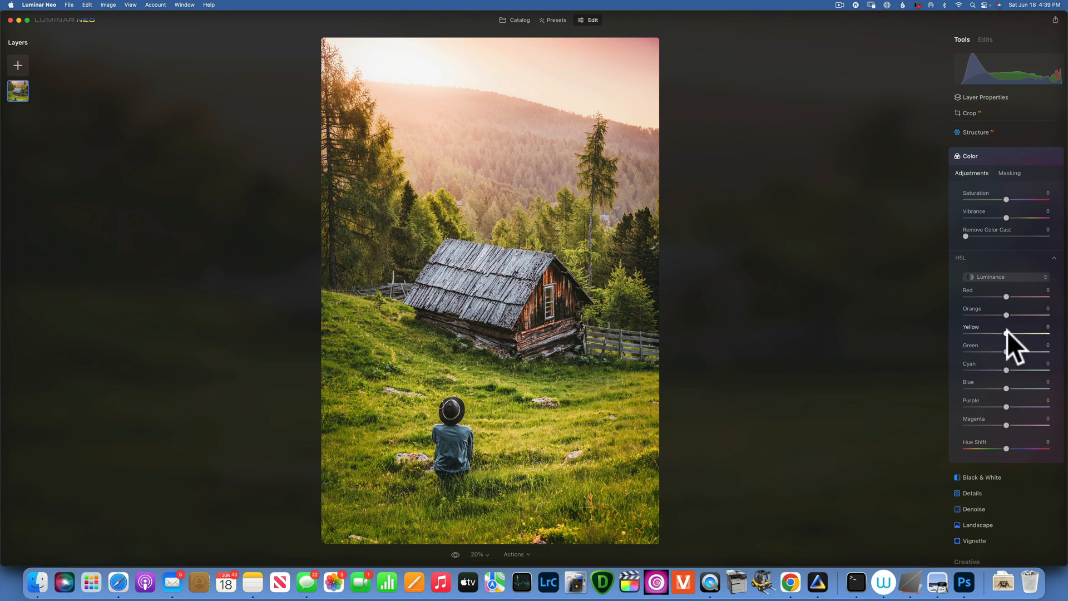
{"action": "left_click_drag", "start_coordinate": [1008, 331], "coordinate": [944, 331]}
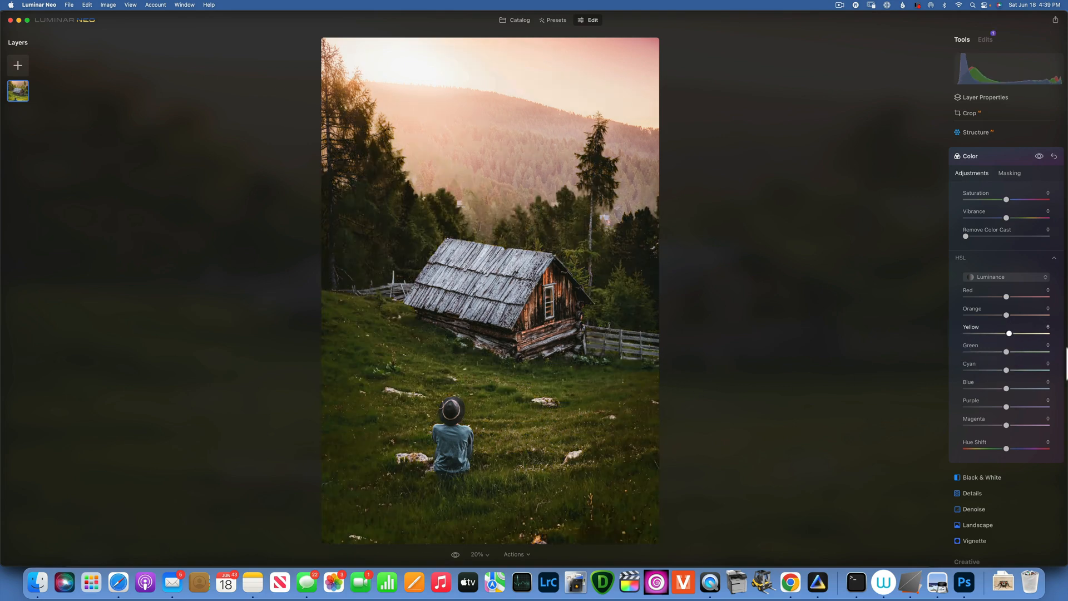
{"action": "key", "text": "backslash"}
{"action": "key", "text": "backslash"}
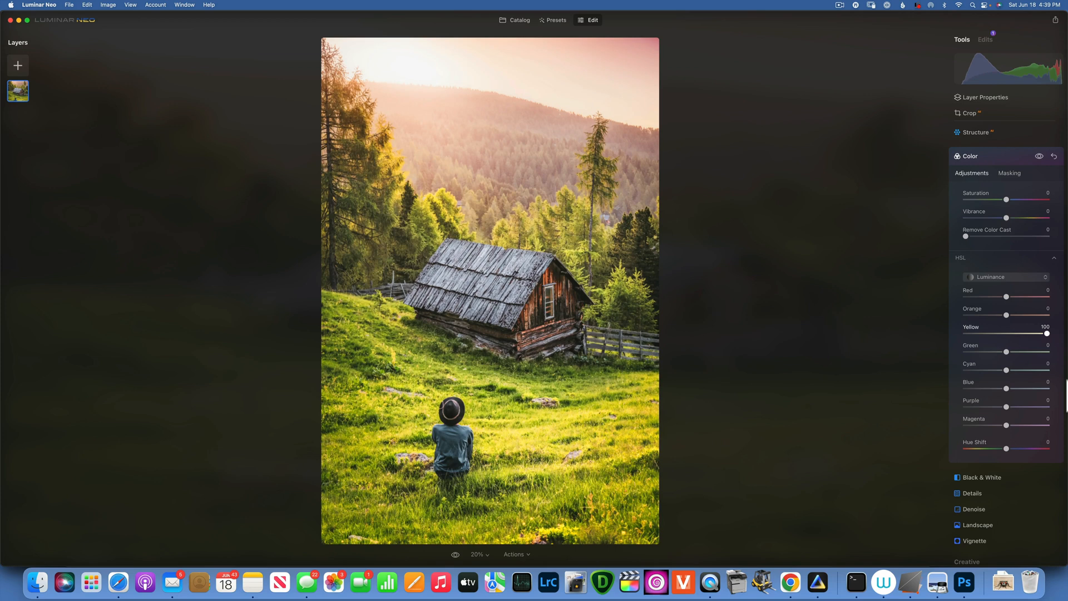
{"action": "key", "text": "backslash"}
{"action": "left_click_drag", "start_coordinate": [965, 331], "coordinate": [1012, 331]}
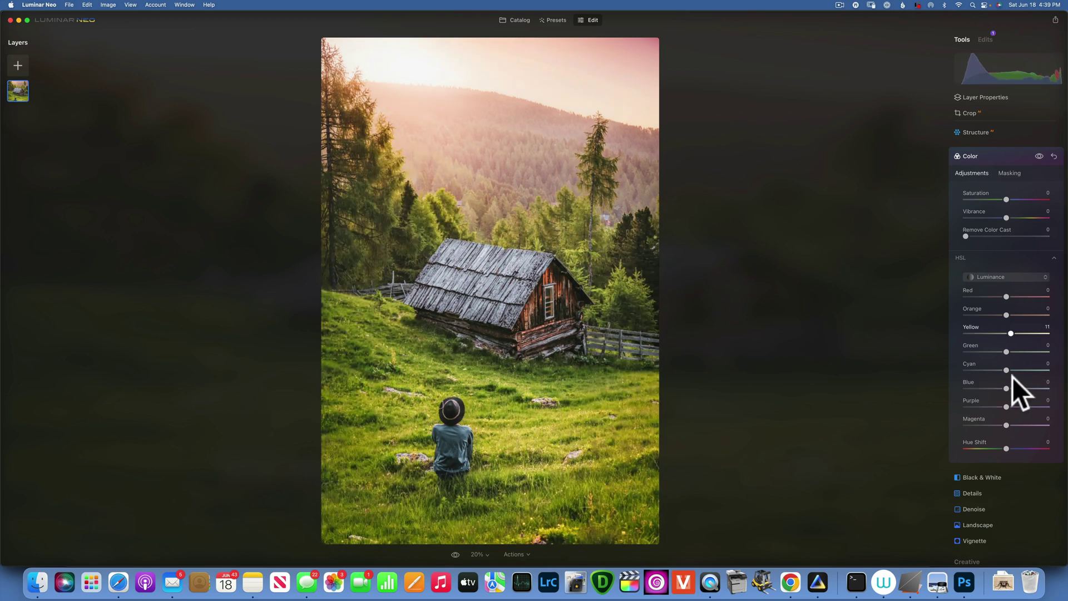
{"action": "double_click", "coordinate": [970, 326]}
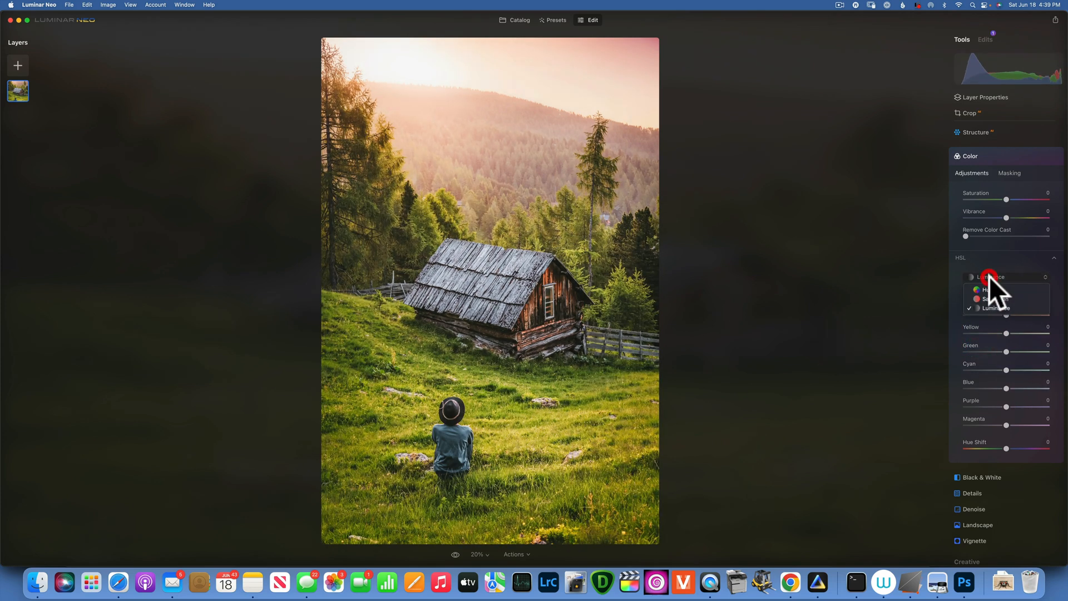
In HSL Hue mode, shift yellow to 55 and green to 20
{"action": "left_click", "coordinate": [988, 276]}
{"action": "left_click", "coordinate": [987, 289]}
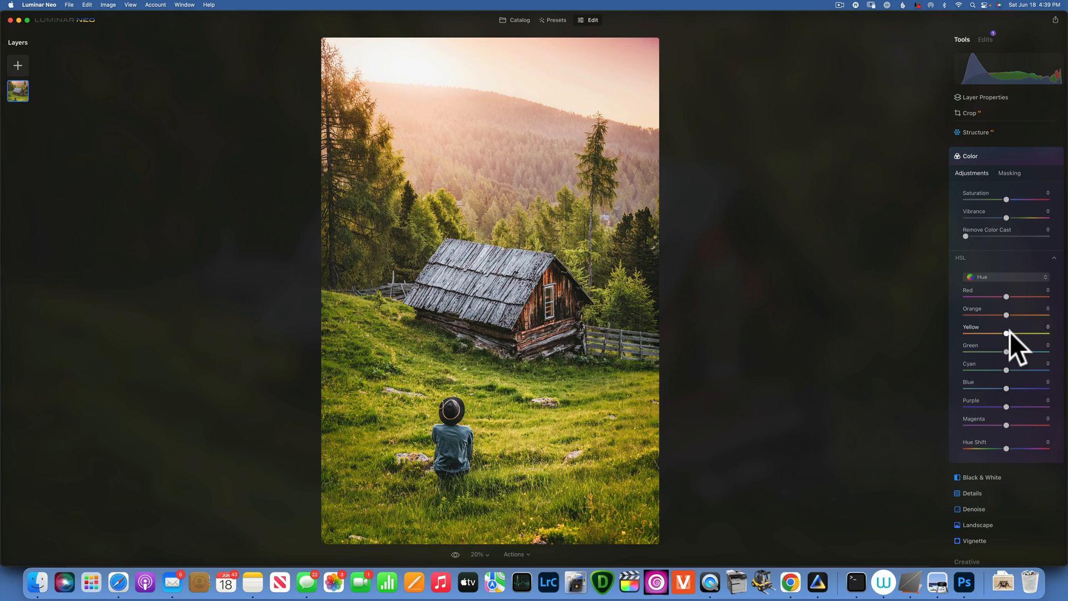
{"action": "left_click_drag", "start_coordinate": [1005, 333], "coordinate": [1035, 333]}
{"action": "left_click_drag", "start_coordinate": [1005, 350], "coordinate": [1012, 350]}
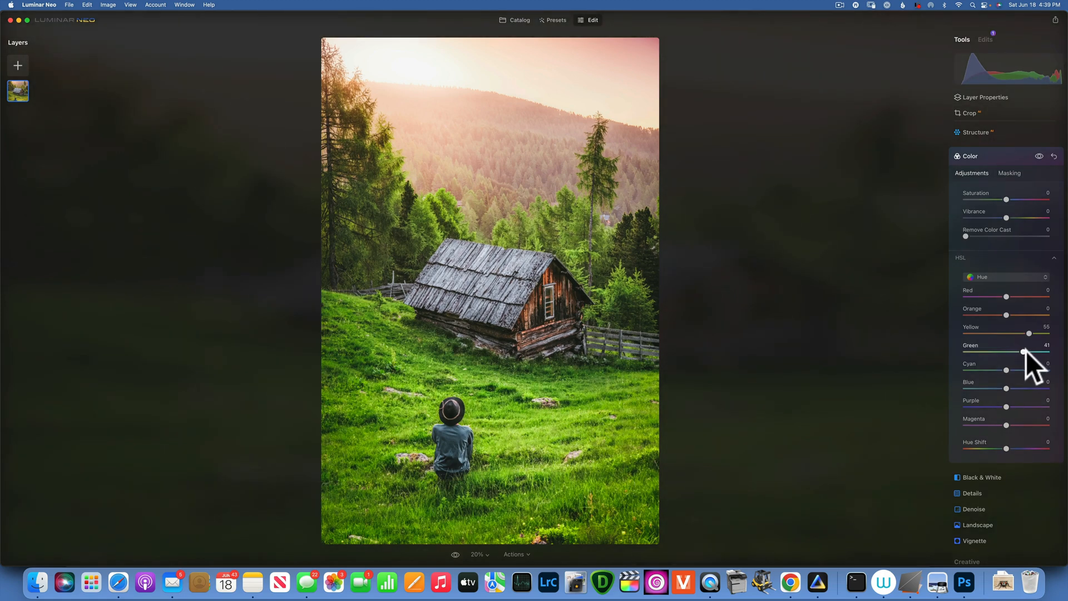
{"action": "left_click_drag", "start_coordinate": [1024, 351], "coordinate": [1048, 350]}
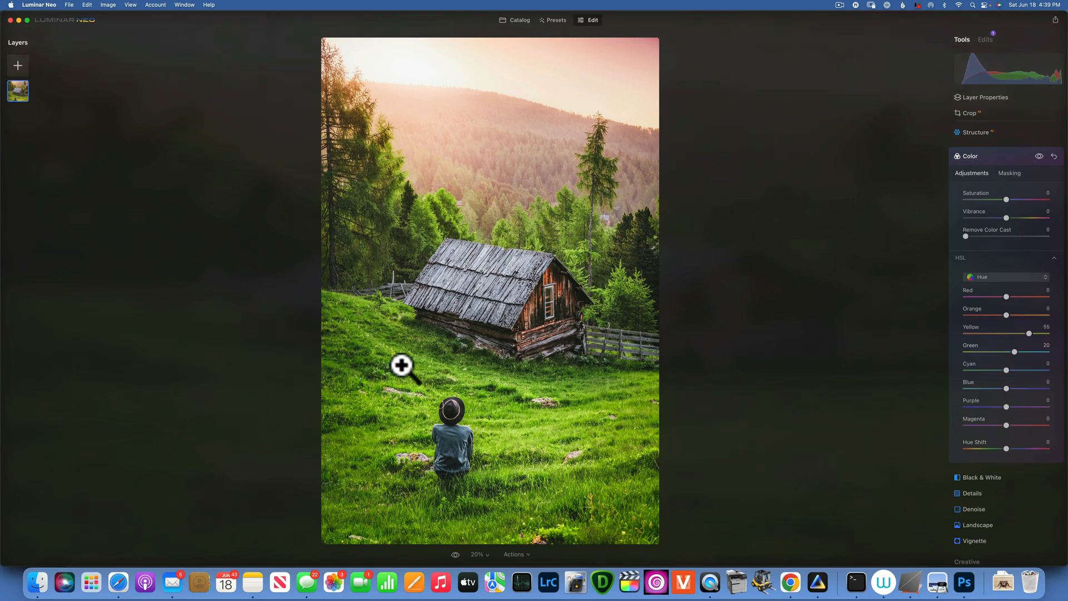
In HSL Saturation mode, set green -79, yellow -8 and orange +20
{"action": "left_click", "coordinate": [981, 279]}
{"action": "left_click", "coordinate": [989, 297]}
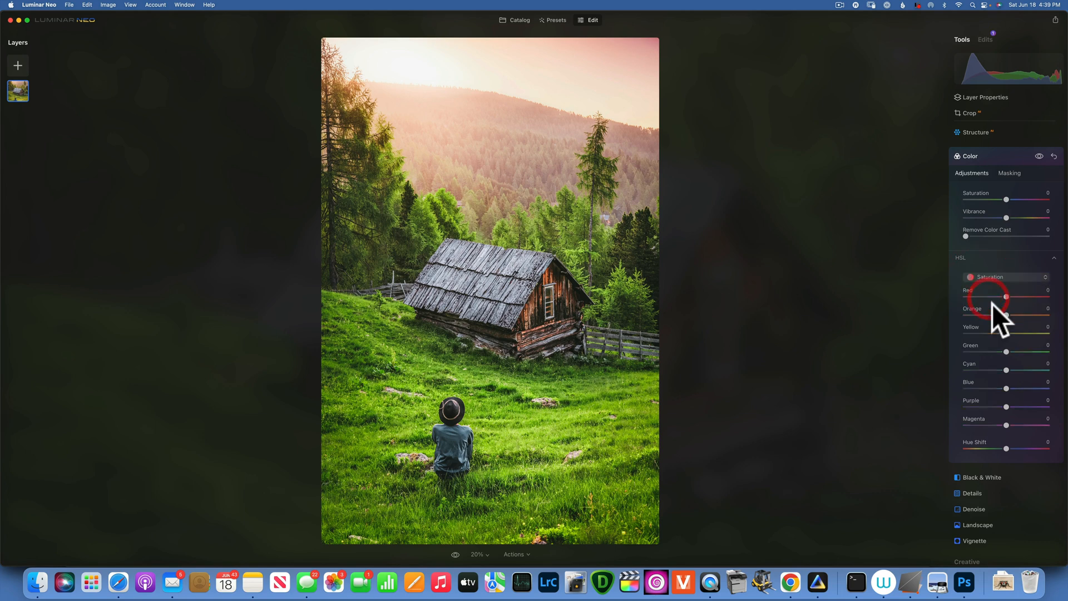
{"action": "left_click_drag", "start_coordinate": [1007, 349], "coordinate": [979, 349]}
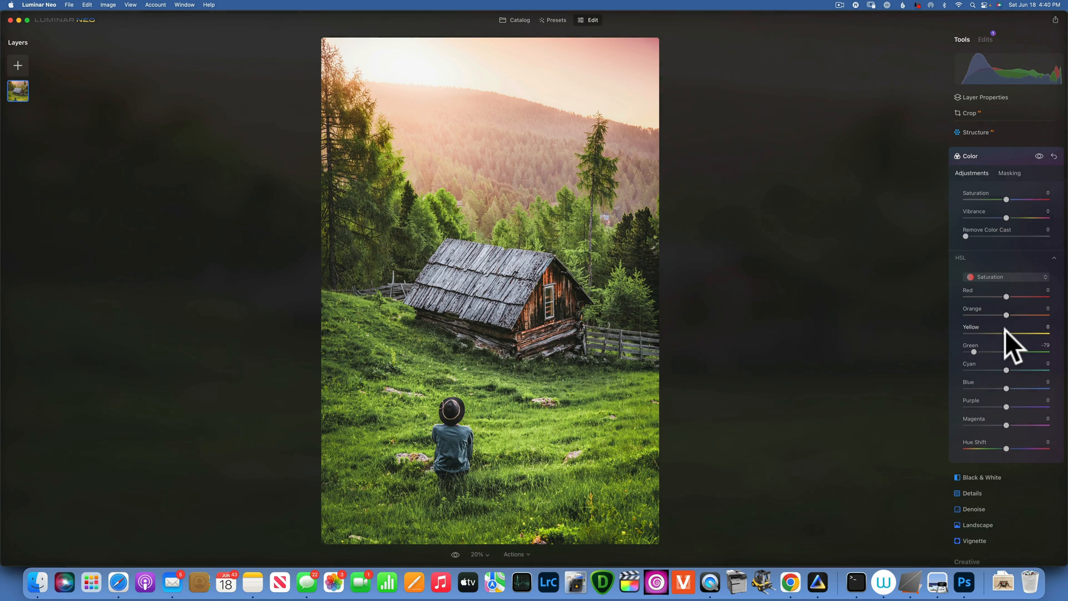
{"action": "left_click_drag", "start_coordinate": [1005, 334], "coordinate": [1001, 332]}
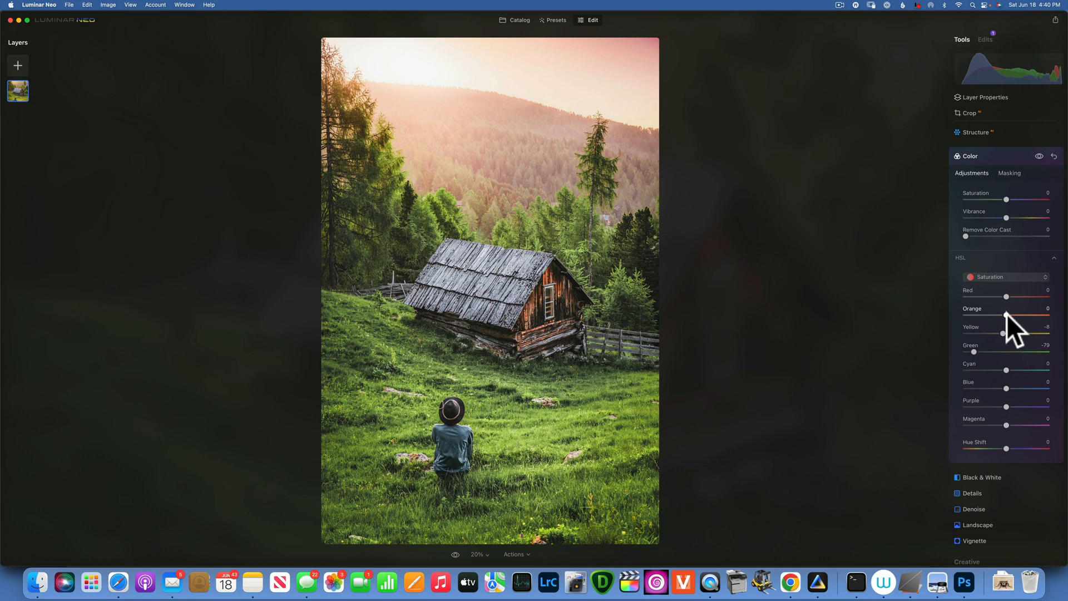
{"action": "left_click_drag", "start_coordinate": [1007, 314], "coordinate": [1017, 313]}
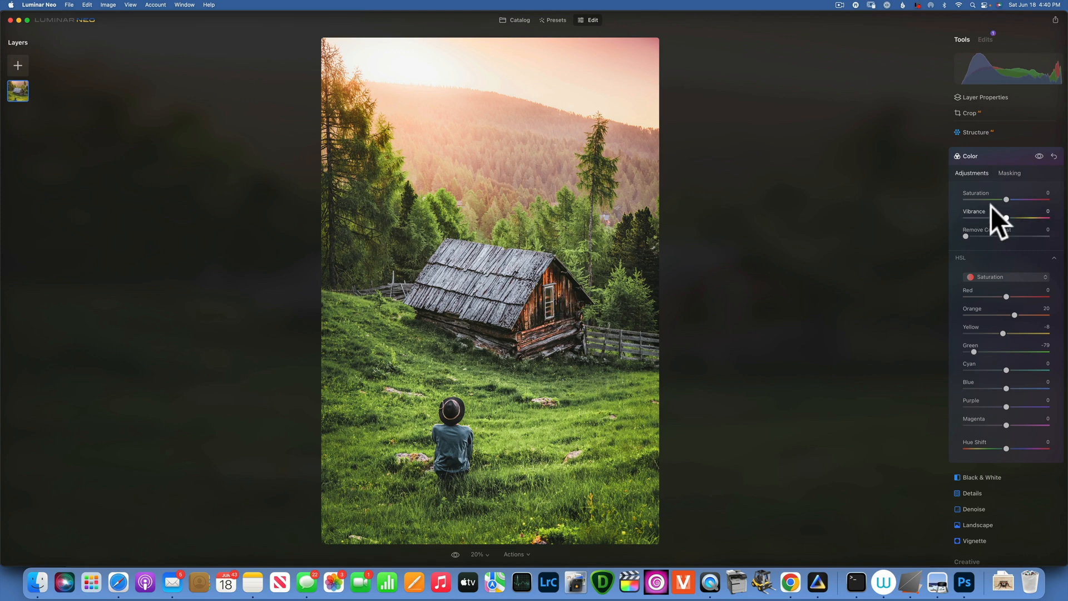
In HSL Luminance mode, darken green to -29 and yellow to -4, comparing with the original
{"action": "left_click", "coordinate": [1000, 276]}
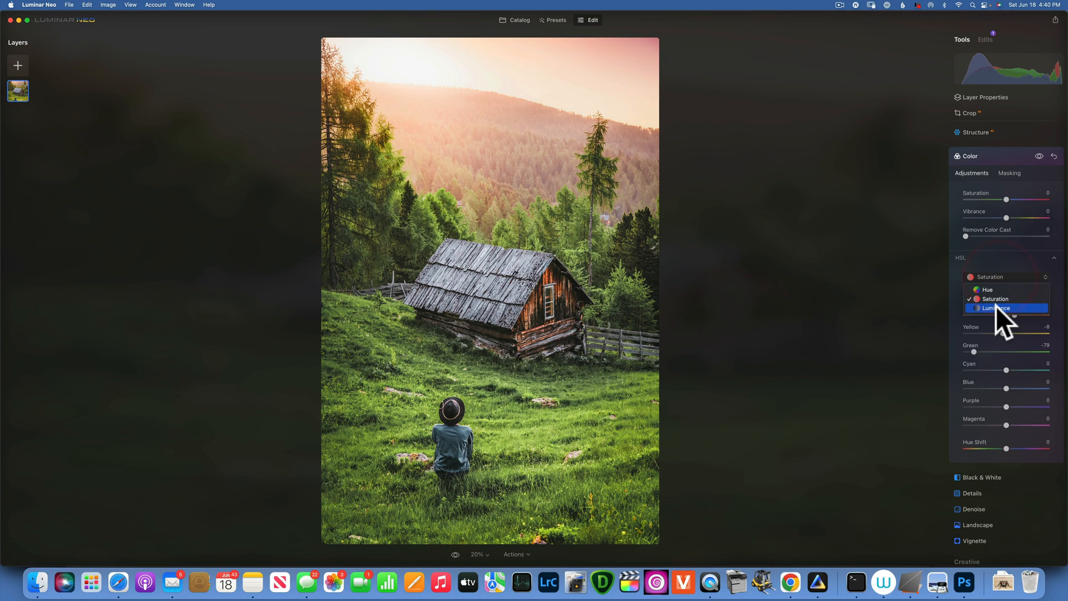
{"action": "left_click", "coordinate": [996, 306]}
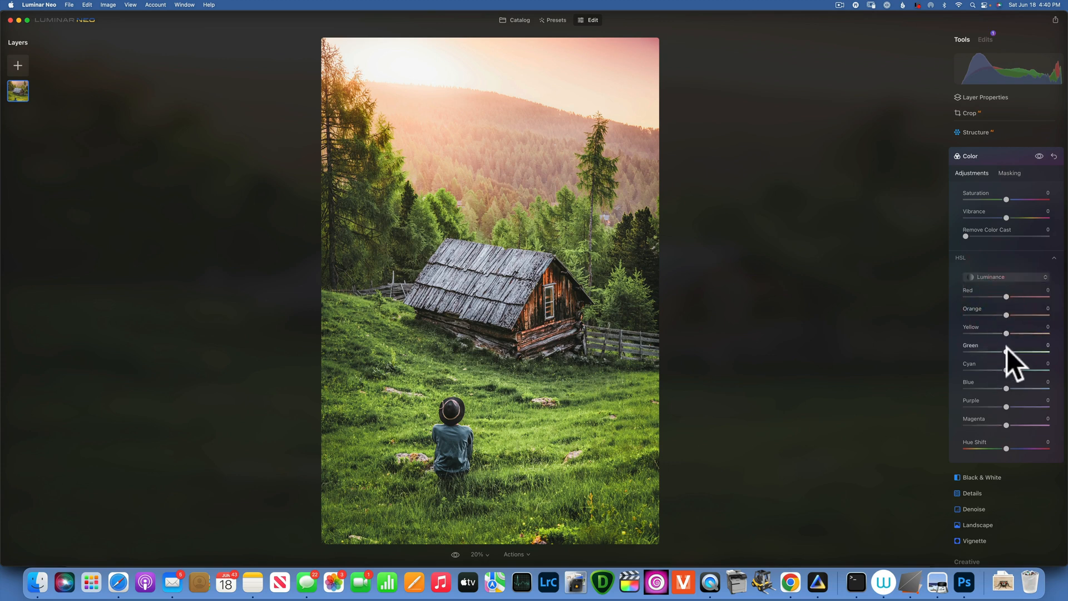
{"action": "mouse_move", "coordinate": [1005, 352]}
{"action": "left_mouse_down"}
{"action": "mouse_move", "coordinate": [996, 351]}
{"action": "mouse_move", "coordinate": [1003, 333]}
{"action": "left_mouse_up"}
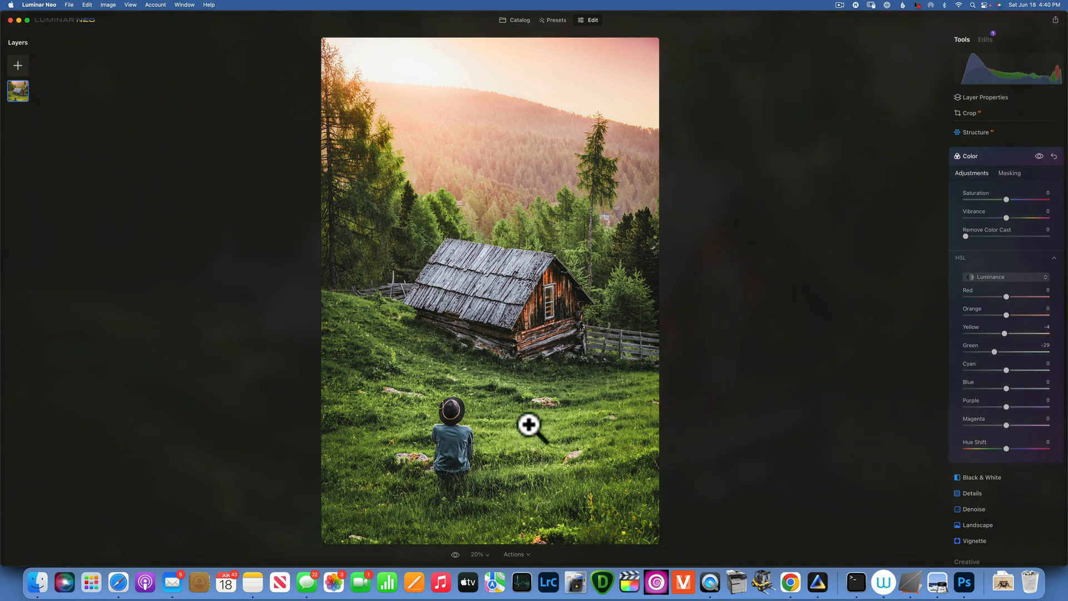
{"action": "key", "text": "backslash"}
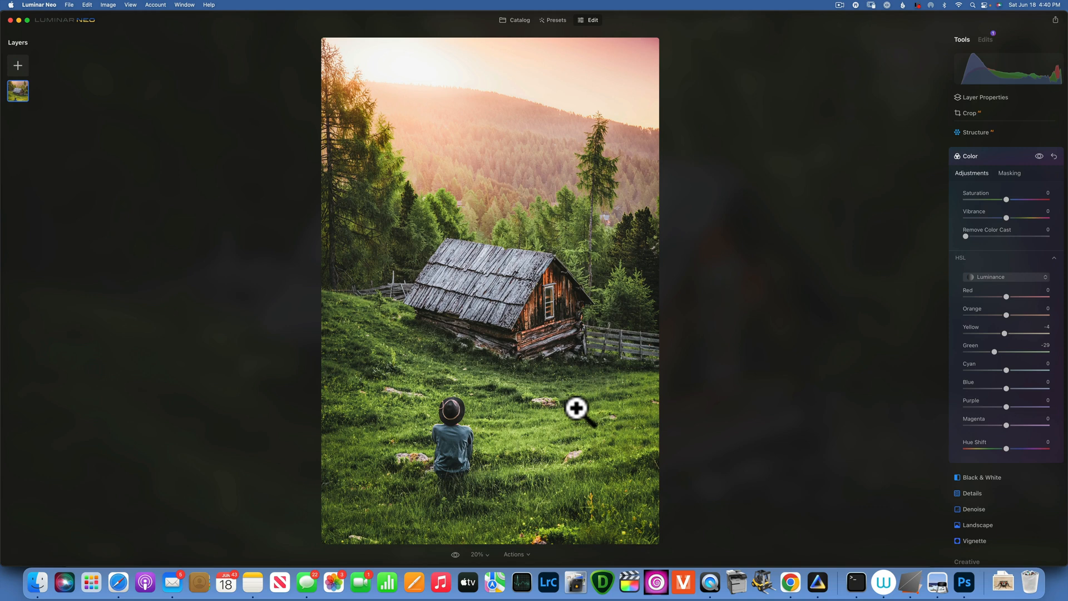
{"action": "key", "text": "backslash"}
Collapse Color and lower Develop exposure to -0.42
{"action": "left_click", "coordinate": [989, 157]}
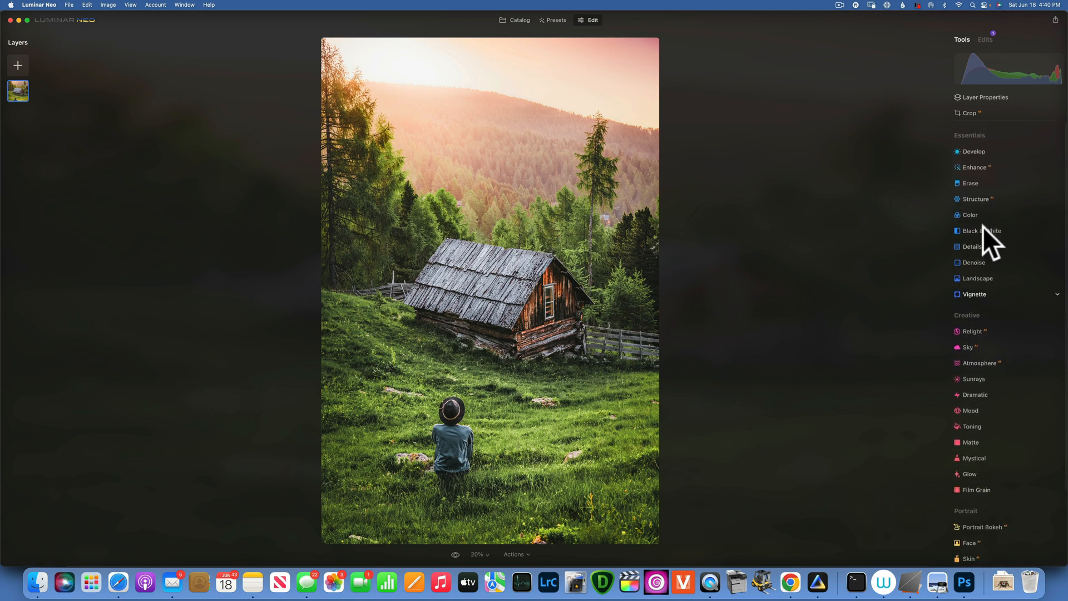
{"action": "left_click", "coordinate": [973, 146]}
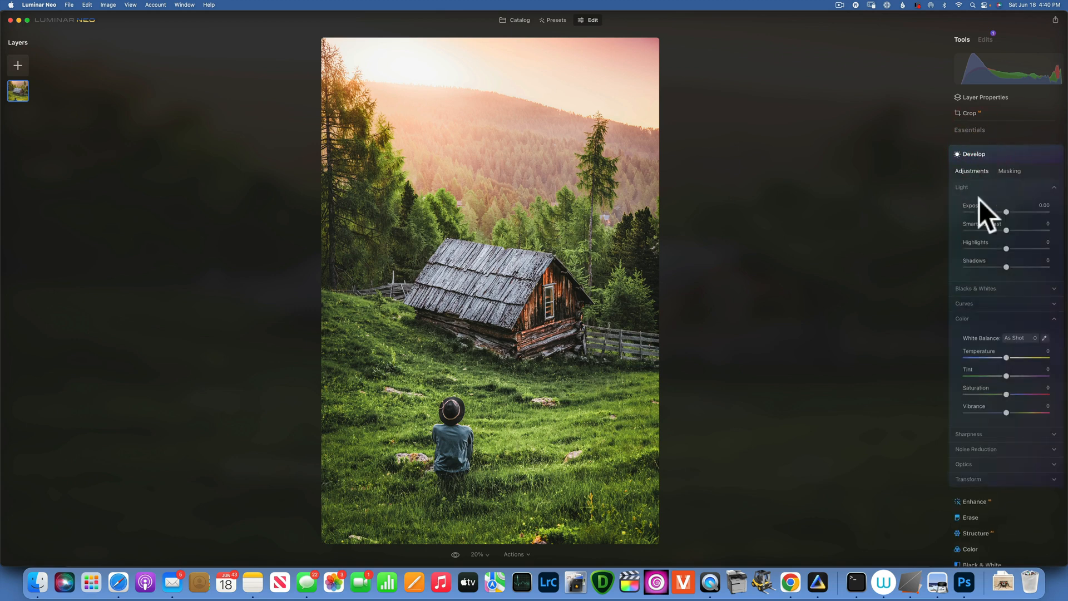
{"action": "left_click_drag", "start_coordinate": [1006, 212], "coordinate": [1004, 211]}
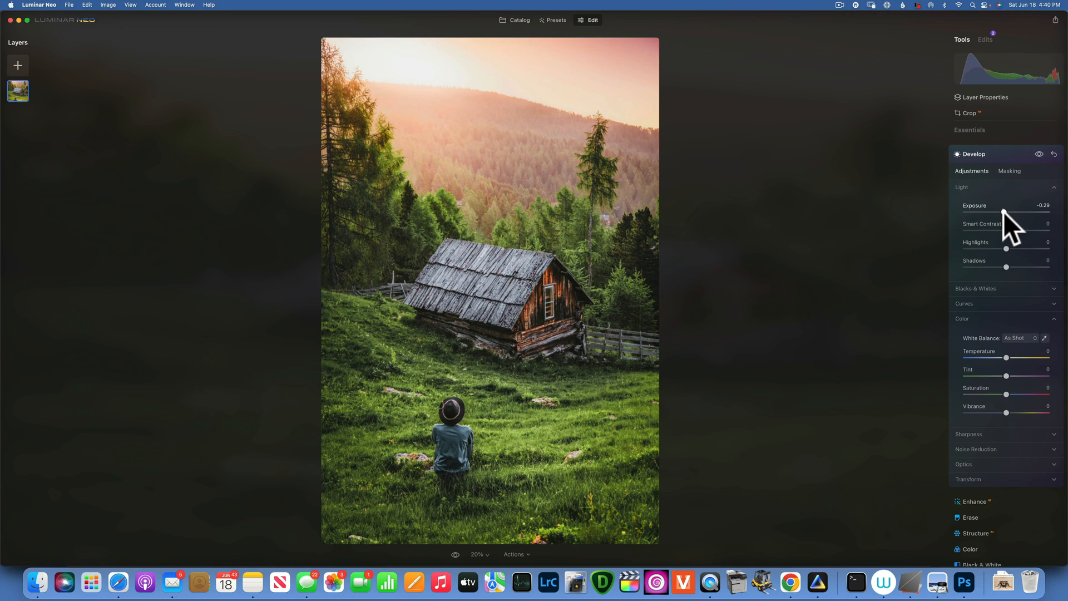
{"action": "left_click_drag", "start_coordinate": [1003, 211], "coordinate": [1001, 211]}
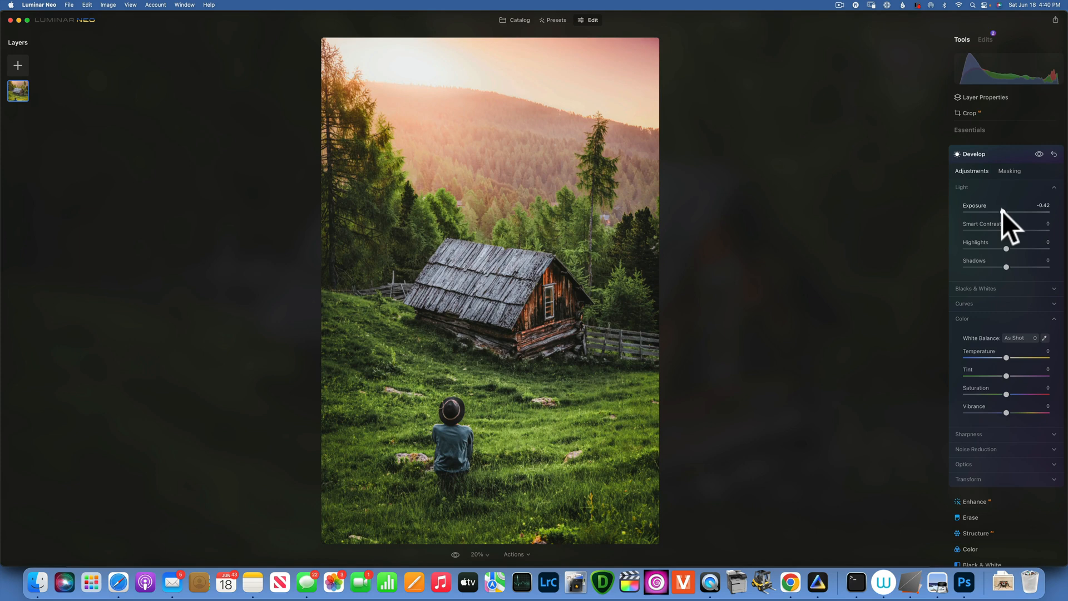
Mask the -0.42 exposure edit with an enlarged radial gradient around the cabin
{"action": "left_click", "coordinate": [1008, 171]}
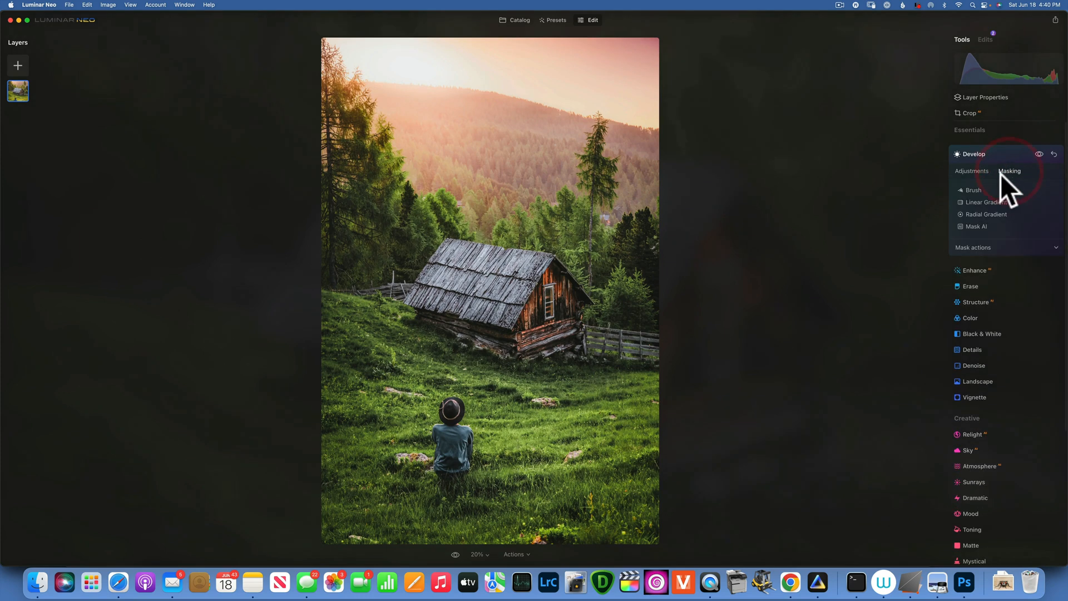
{"action": "left_click", "coordinate": [983, 214]}
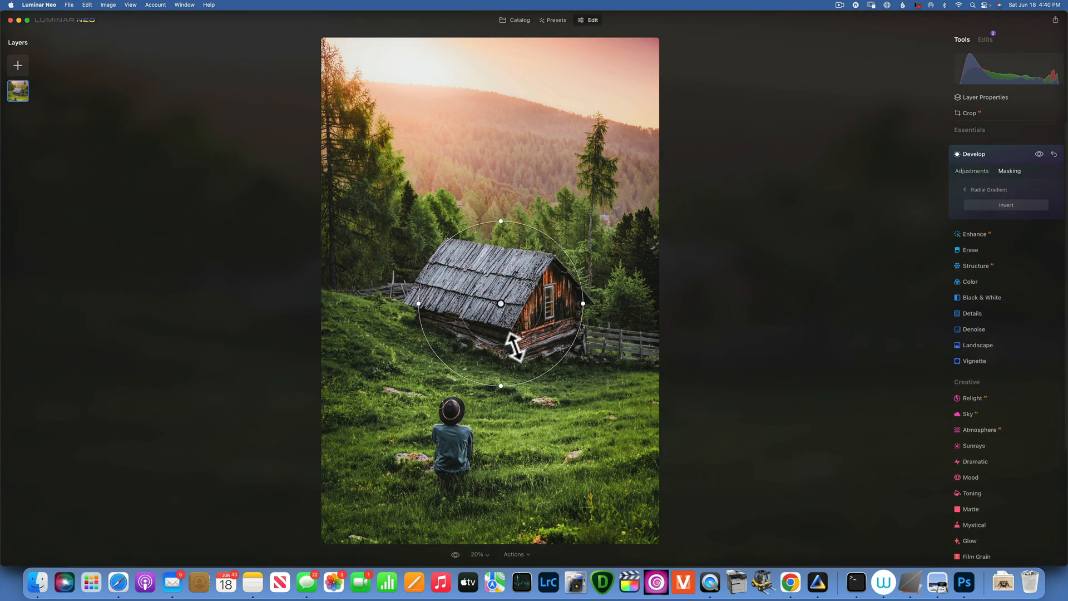
{"action": "left_click_drag", "start_coordinate": [513, 347], "coordinate": [525, 377]}
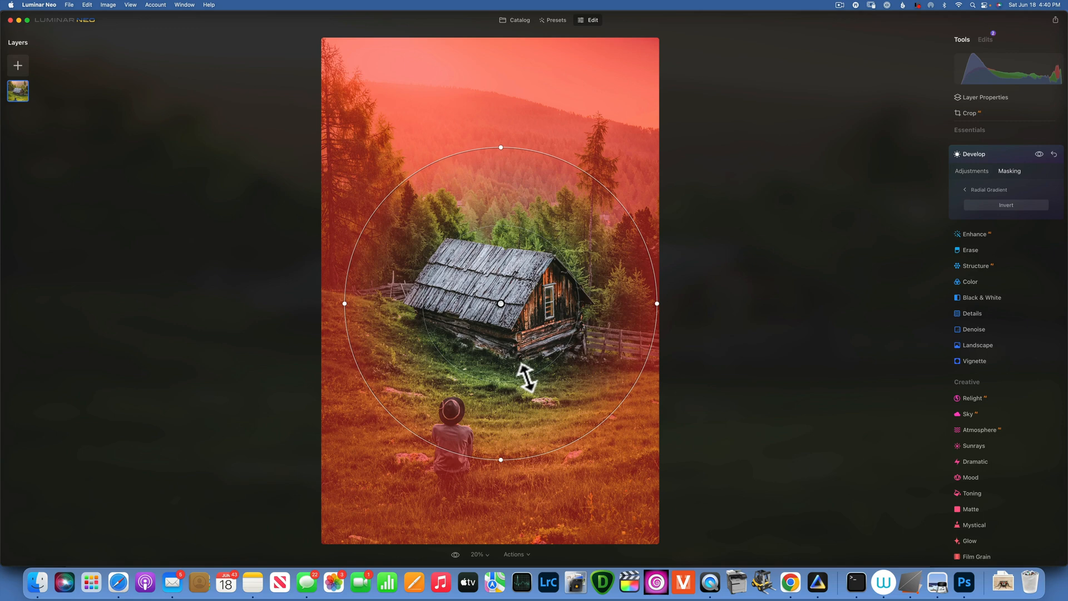
{"action": "left_click", "coordinate": [714, 297]}
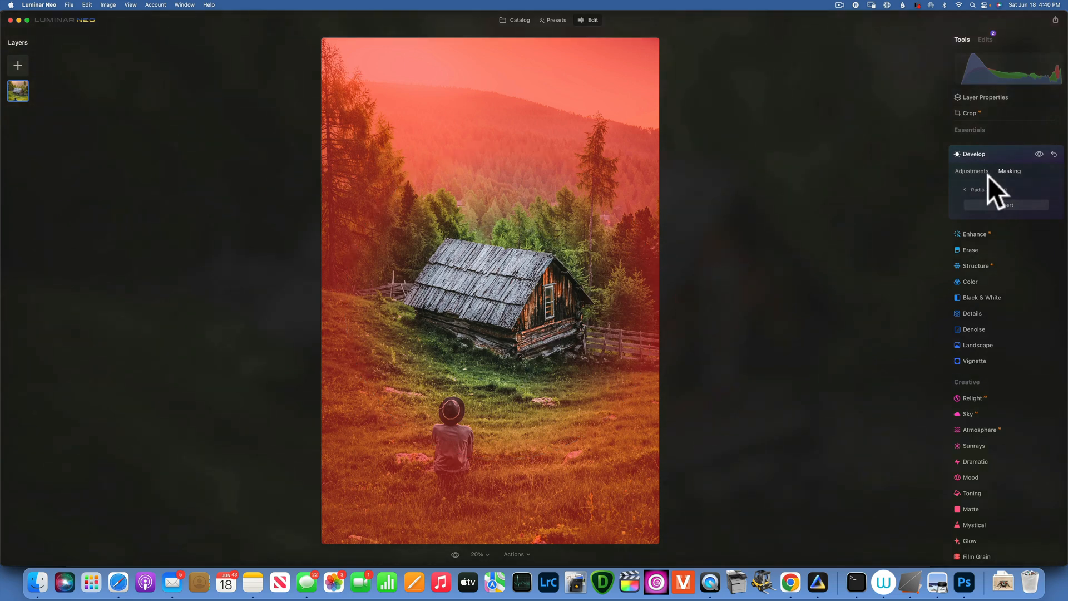
{"action": "left_click", "coordinate": [973, 169]}
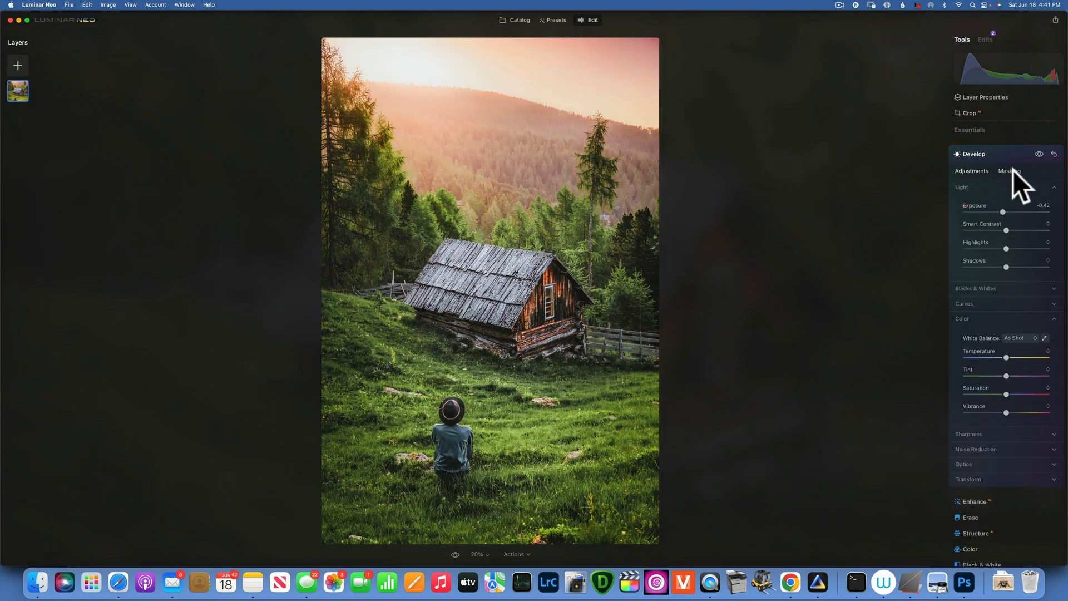
Start a new Develop edit with exposure raised to +0.40
{"action": "left_click", "coordinate": [976, 155]}
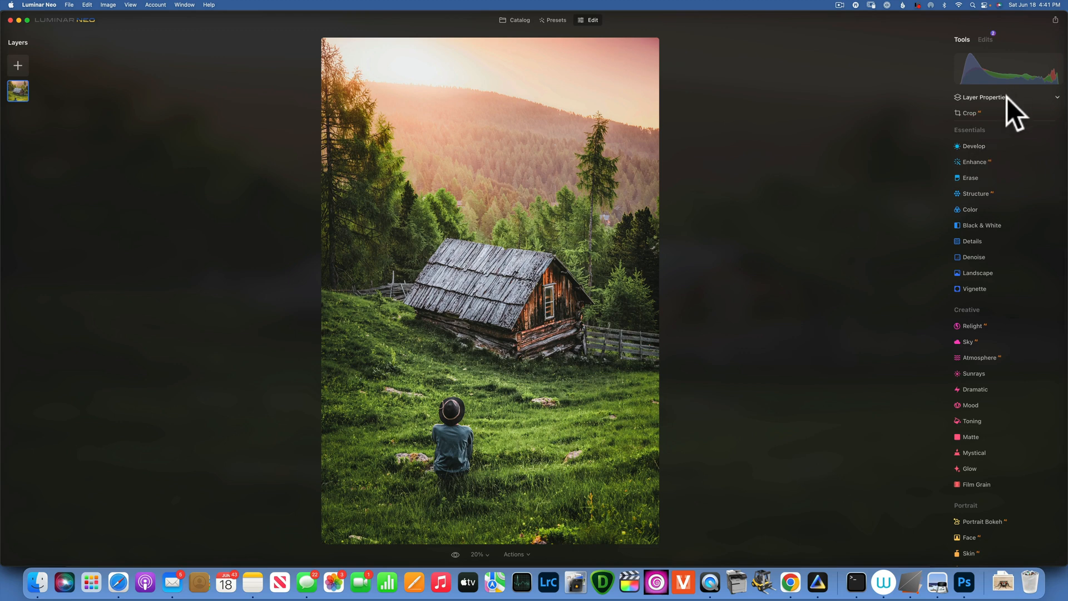
{"action": "left_click", "coordinate": [972, 145]}
{"action": "left_click_drag", "start_coordinate": [1005, 214], "coordinate": [1009, 212]}
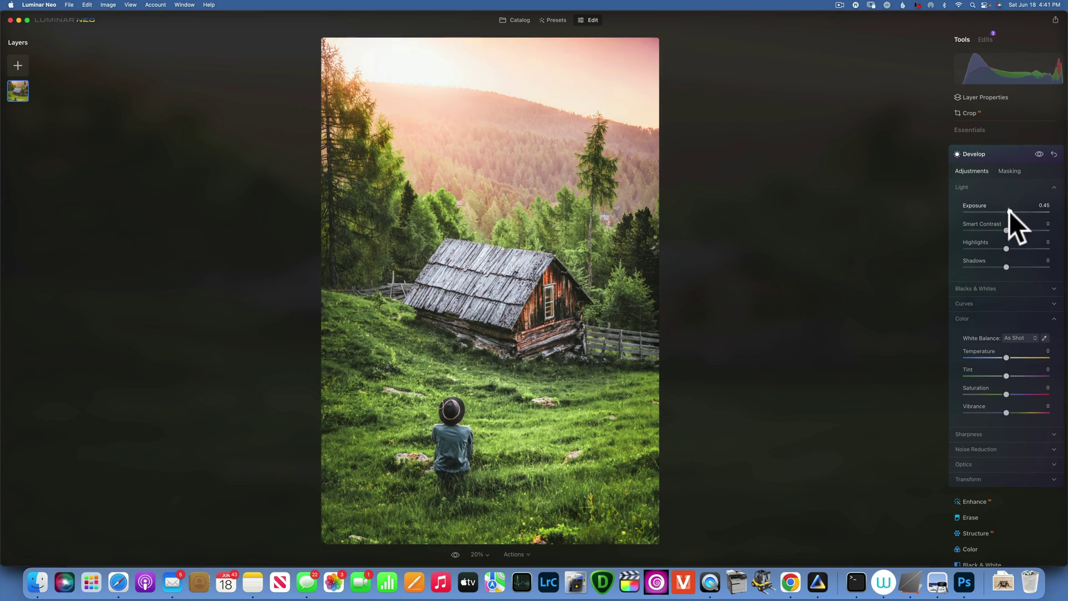
{"action": "left_click", "coordinate": [1009, 170]}
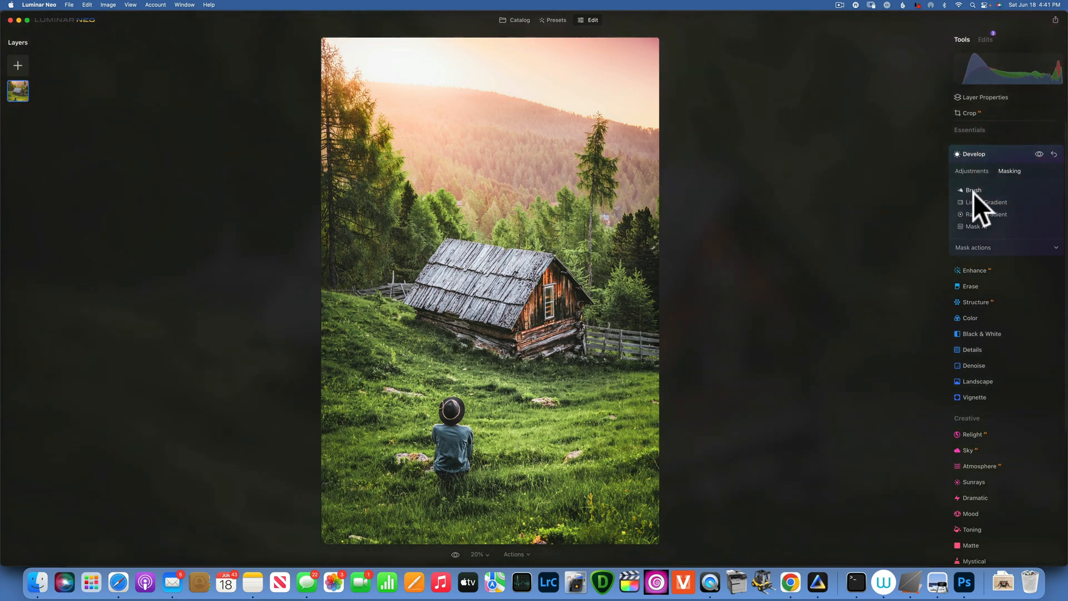
Confine the brightening to an inverted radial mask around the seated person, exposure eased to 0.16
{"action": "left_click", "coordinate": [973, 192]}
{"action": "left_click", "coordinate": [964, 190]}
{"action": "left_click", "coordinate": [981, 213]}
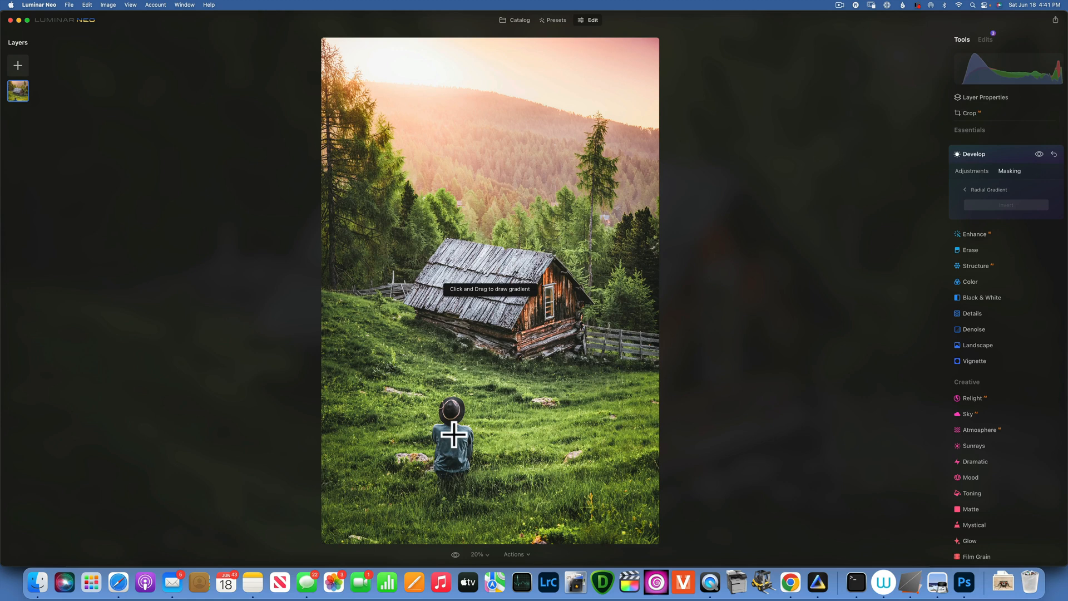
{"action": "left_click_drag", "start_coordinate": [452, 433], "coordinate": [456, 474]}
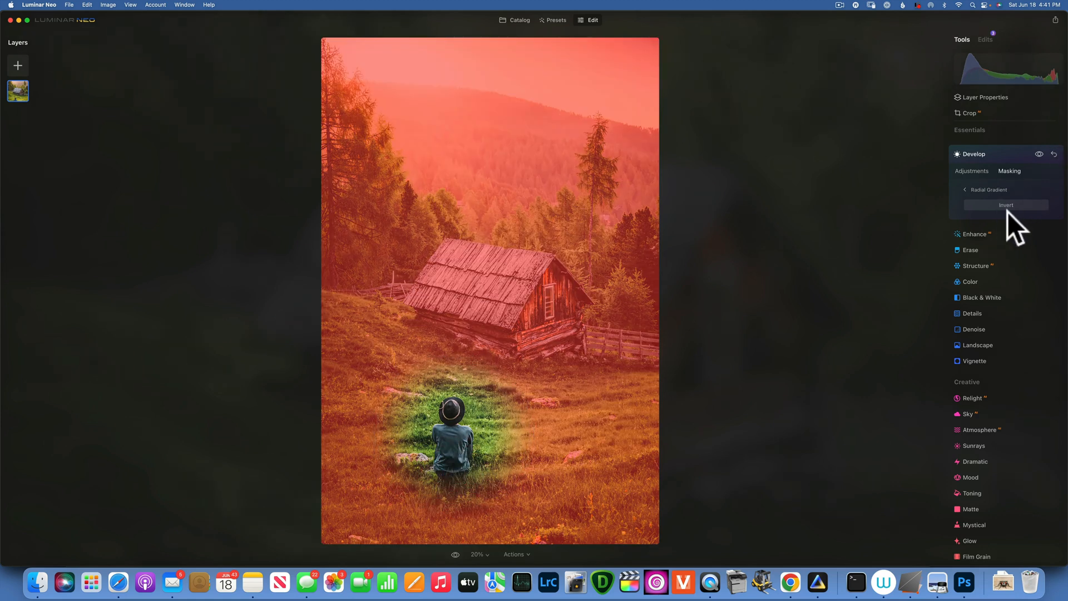
{"action": "mouse_move", "coordinate": [567, 357]}
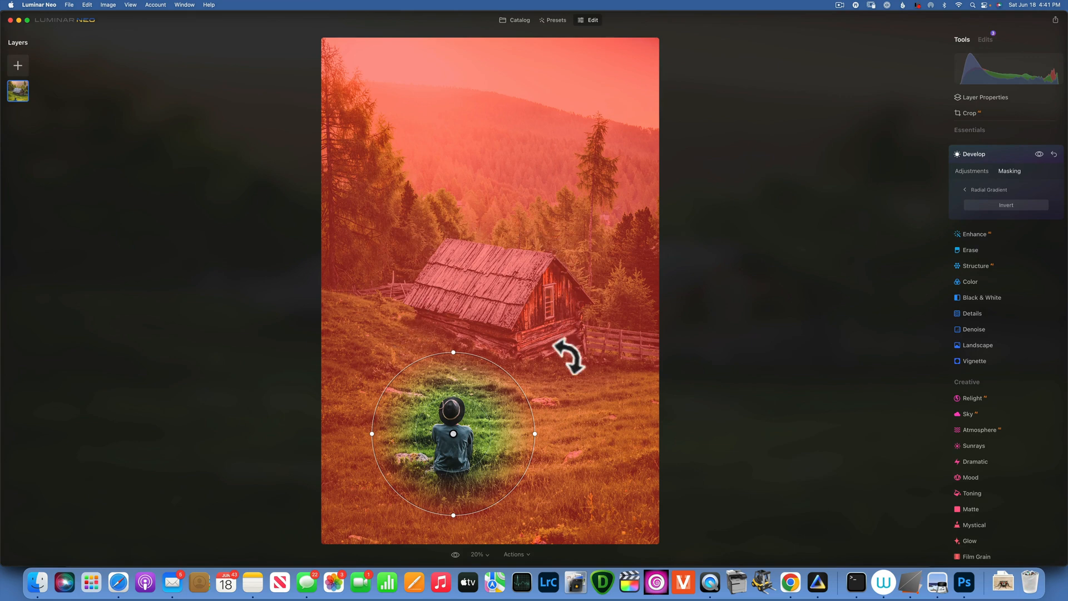
{"action": "left_click", "coordinate": [1008, 205]}
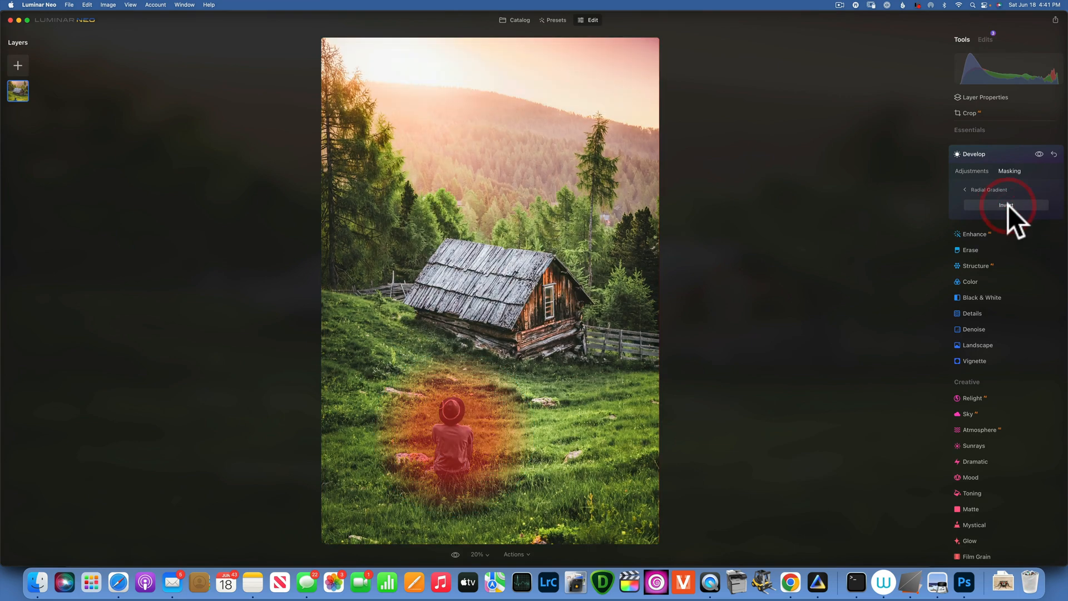
{"action": "left_click", "coordinate": [972, 170]}
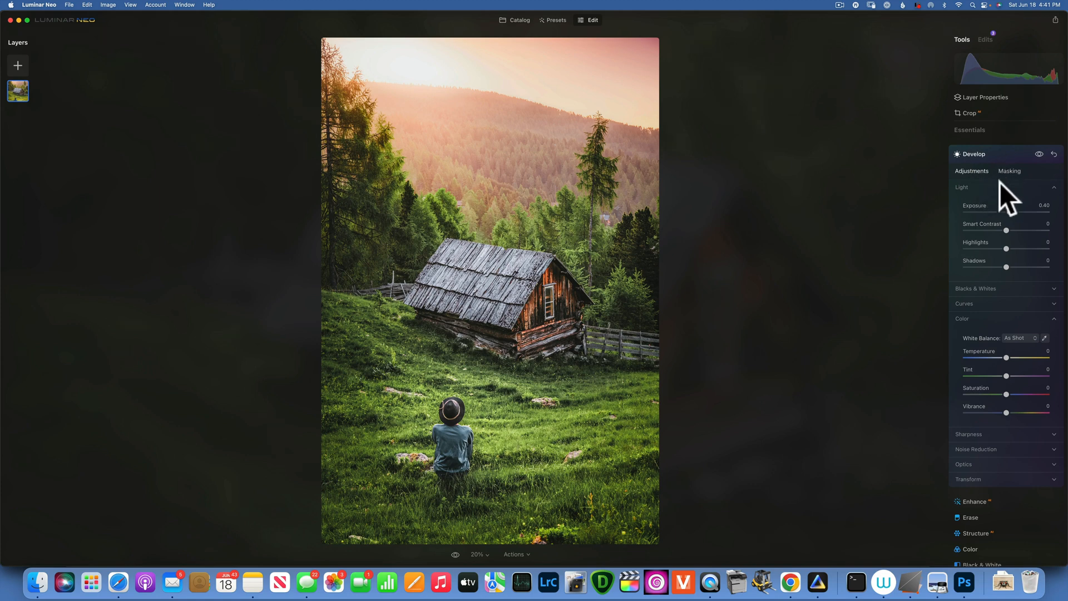
{"action": "left_click_drag", "start_coordinate": [1011, 211], "coordinate": [1007, 210]}
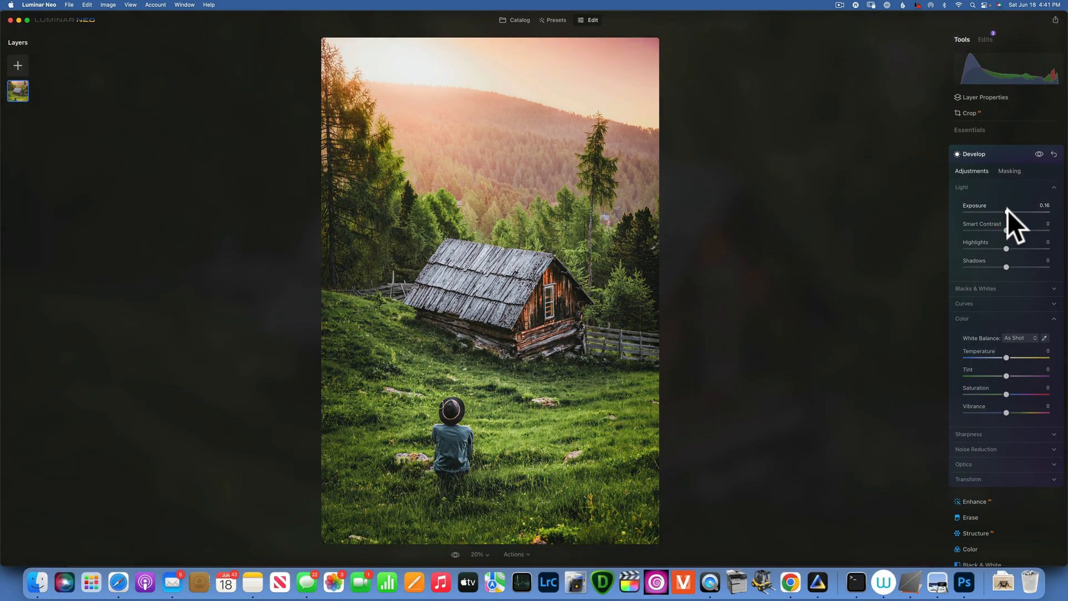
Compare with the original, then add a new layer from My Images via See all
{"action": "key", "text": "backslash"}
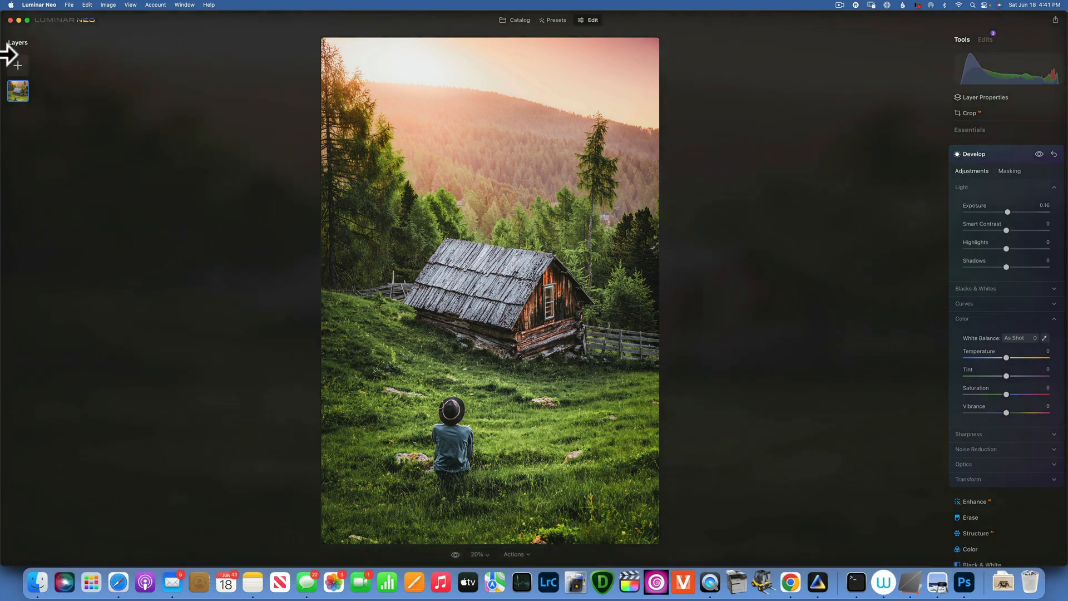
{"action": "left_click", "coordinate": [19, 65]}
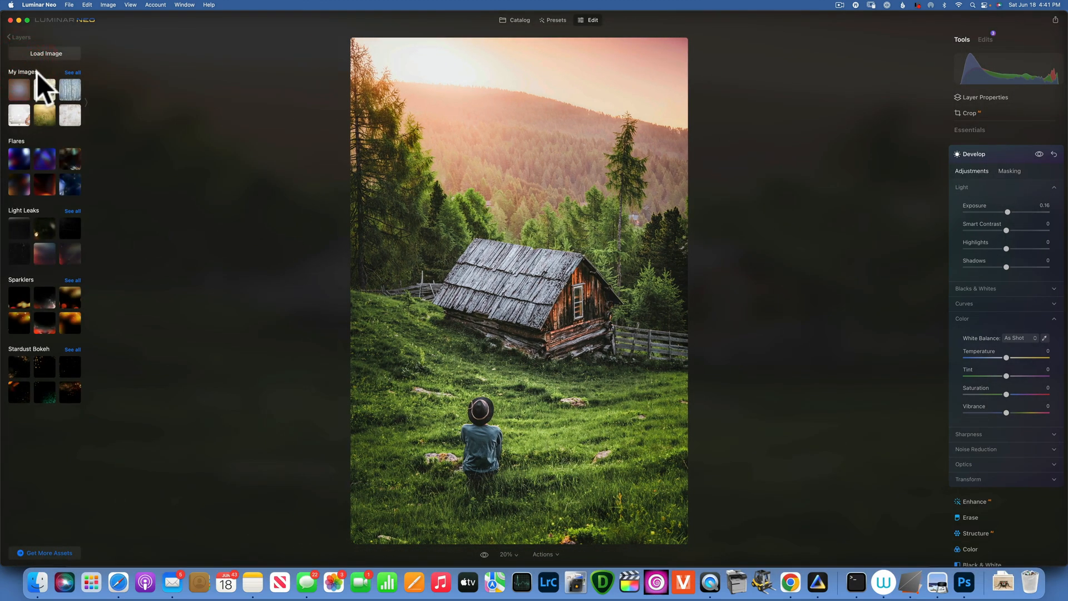
{"action": "left_click", "coordinate": [72, 71]}
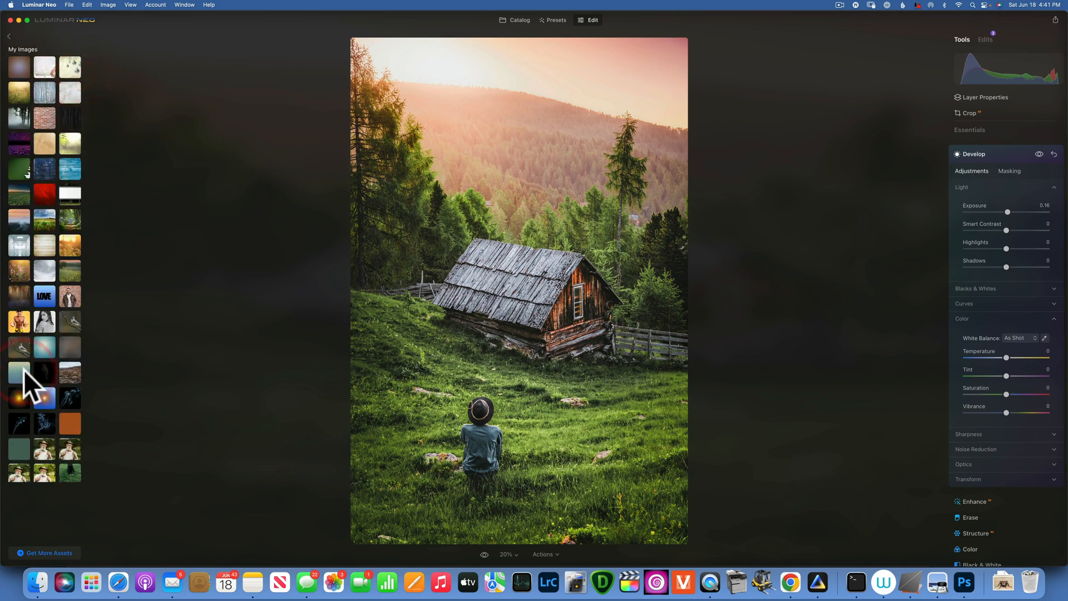
Add the gradient image as a layer filling the frame at 100 opacity
{"action": "left_click", "coordinate": [70, 349]}
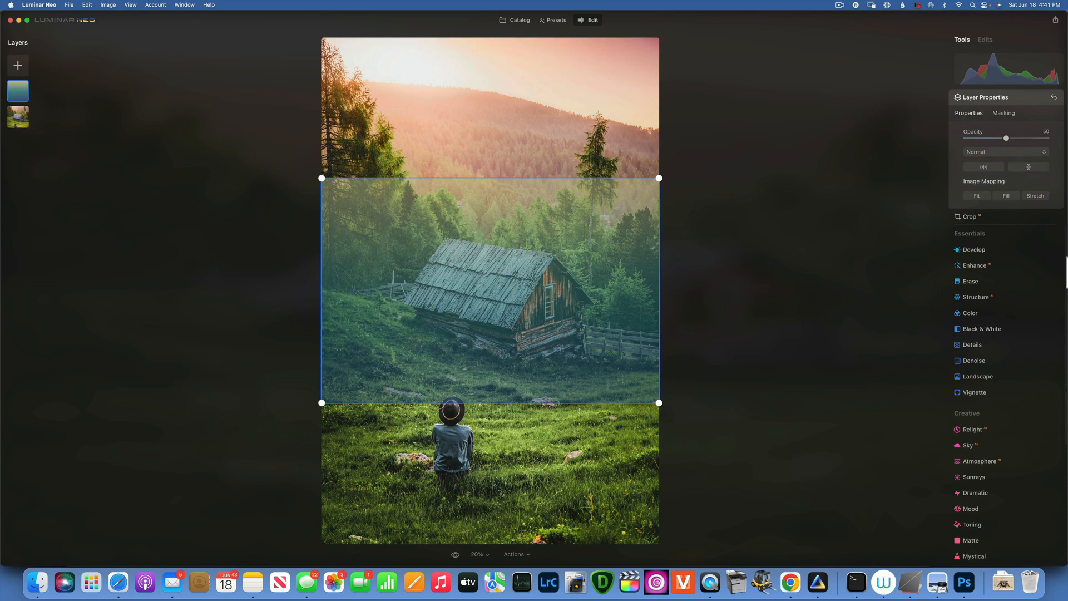
{"action": "left_click", "coordinate": [1007, 196]}
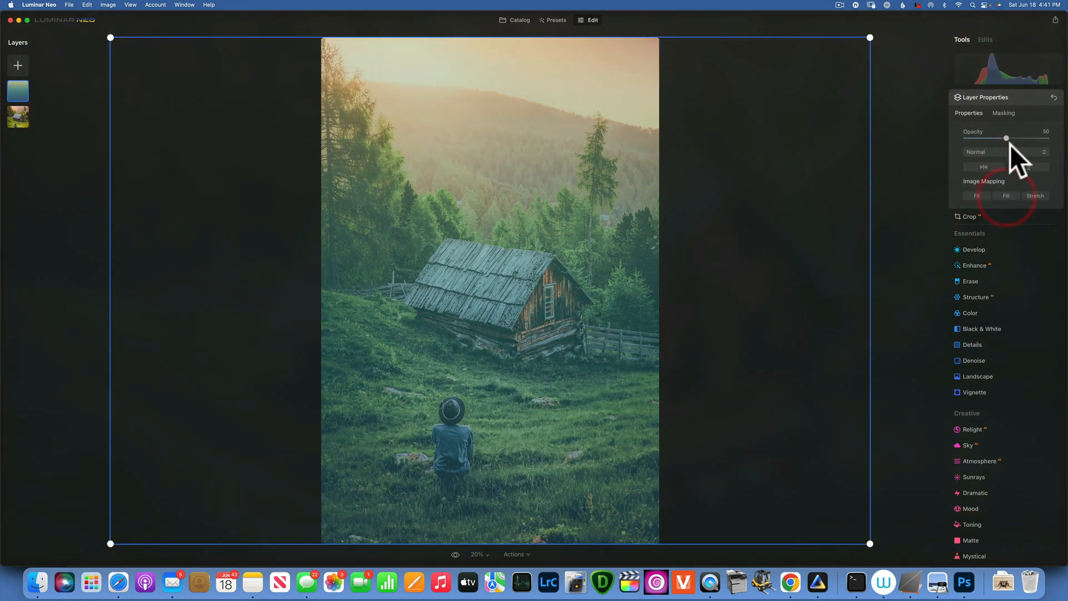
{"action": "left_click_drag", "start_coordinate": [1005, 138], "coordinate": [1048, 138]}
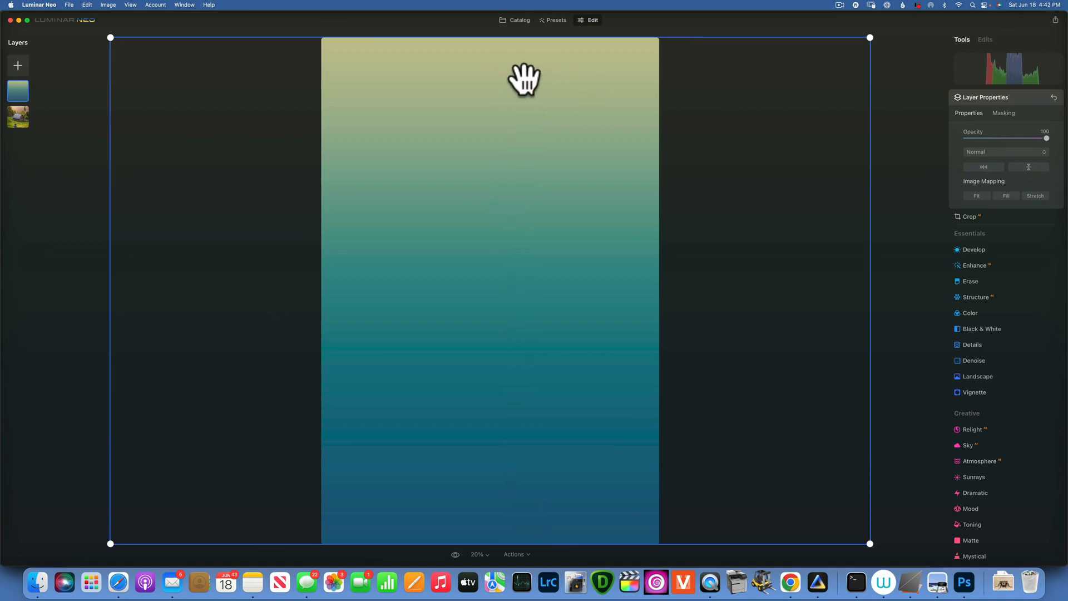
Blend the gradient layer with Soft Light and lower its opacity to 37
{"action": "left_click", "coordinate": [996, 151]}
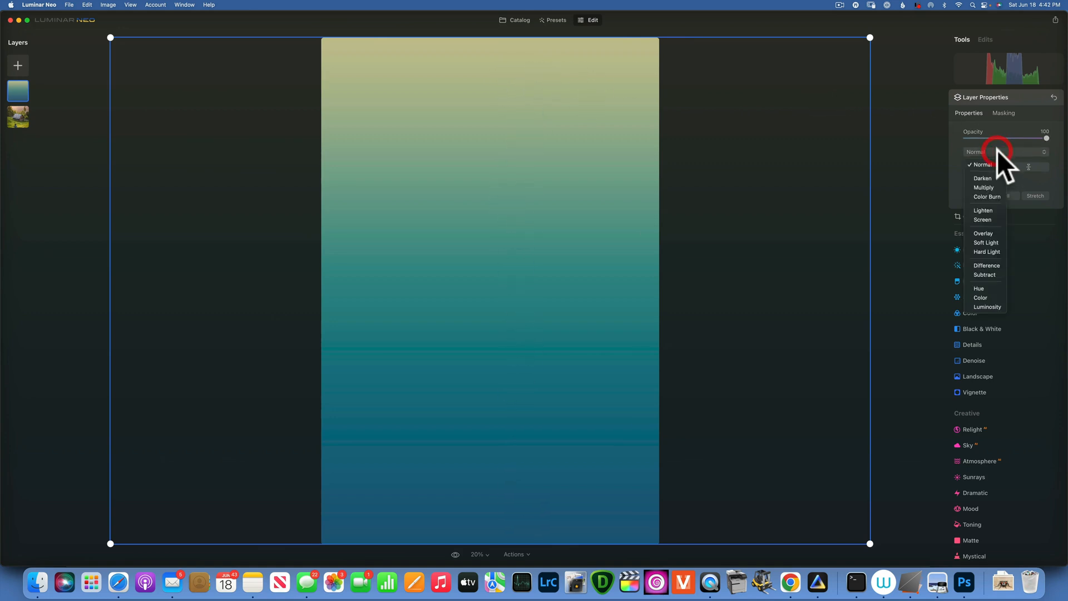
{"action": "left_click", "coordinate": [986, 242]}
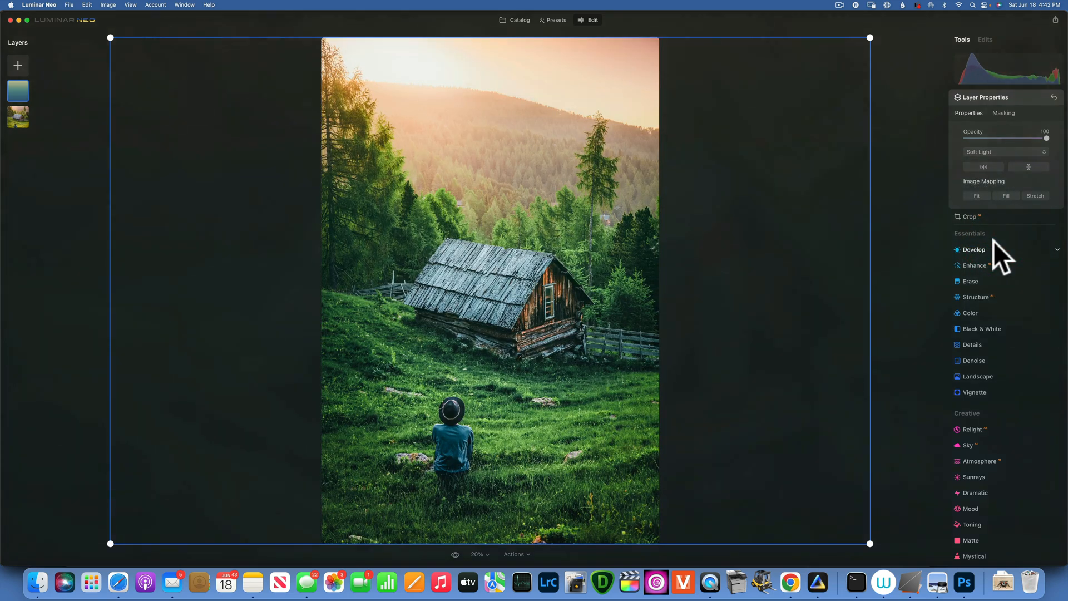
{"action": "mouse_move", "coordinate": [1045, 138]}
{"action": "left_mouse_down"}
{"action": "mouse_move", "coordinate": [918, 141]}
{"action": "mouse_move", "coordinate": [1045, 138]}
{"action": "mouse_move", "coordinate": [1064, 155]}
{"action": "mouse_move", "coordinate": [998, 137]}
{"action": "left_mouse_up"}
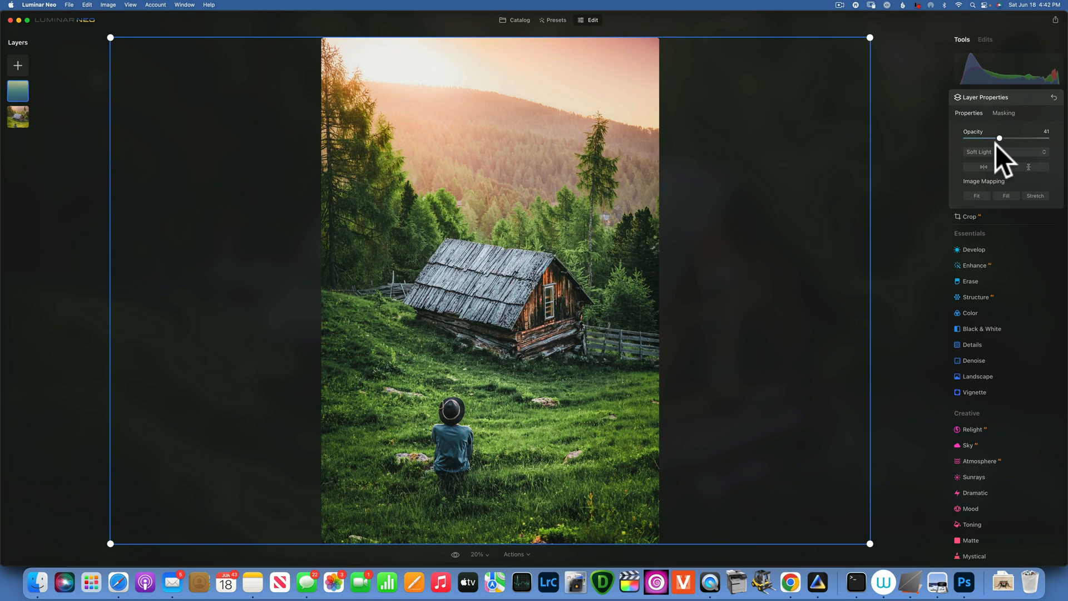
{"action": "left_click_drag", "start_coordinate": [996, 137], "coordinate": [995, 137]}
Erase the gradient's brush mask over the hut roof and the seated boy
{"action": "left_click", "coordinate": [1003, 113]}
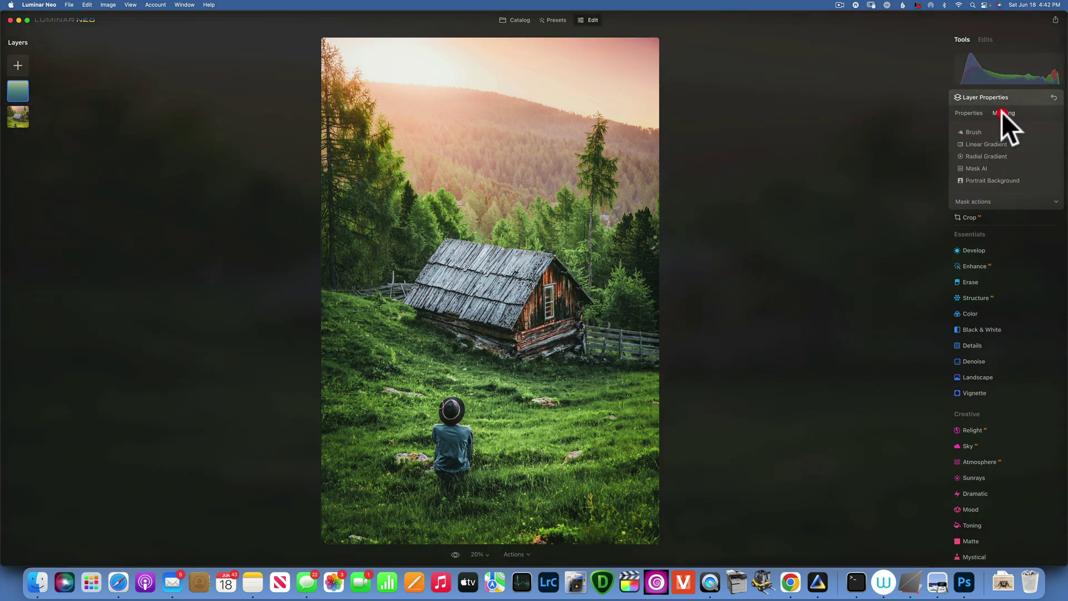
{"action": "left_click", "coordinate": [972, 132]}
{"action": "left_click", "coordinate": [1028, 146]}
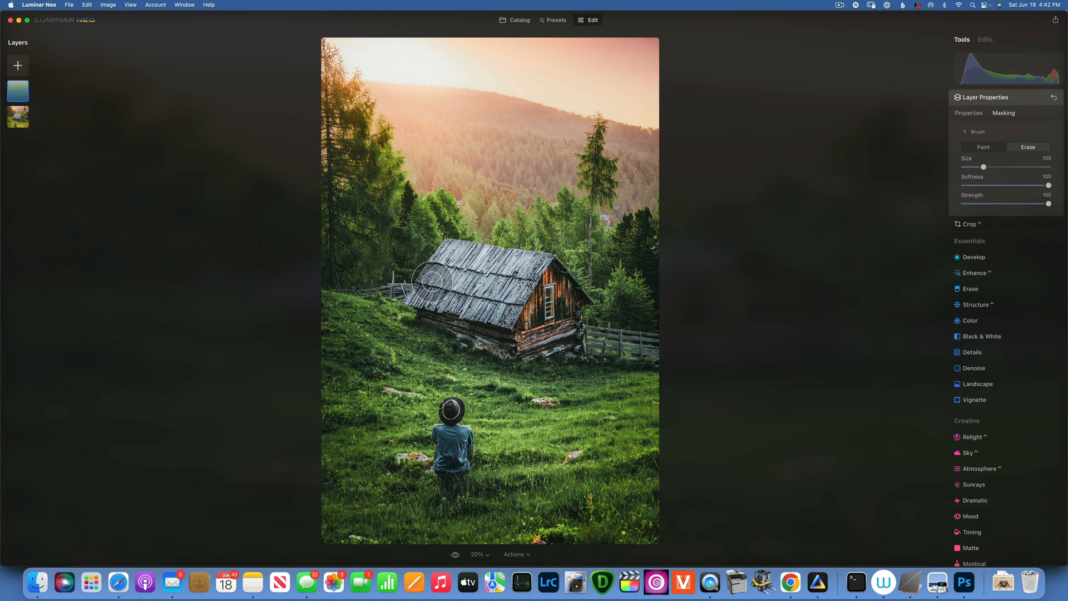
{"action": "mouse_move", "coordinate": [553, 271]}
{"action": "left_mouse_down"}
{"action": "mouse_move", "coordinate": [427, 329]}
{"action": "mouse_move", "coordinate": [502, 317]}
{"action": "left_mouse_up"}
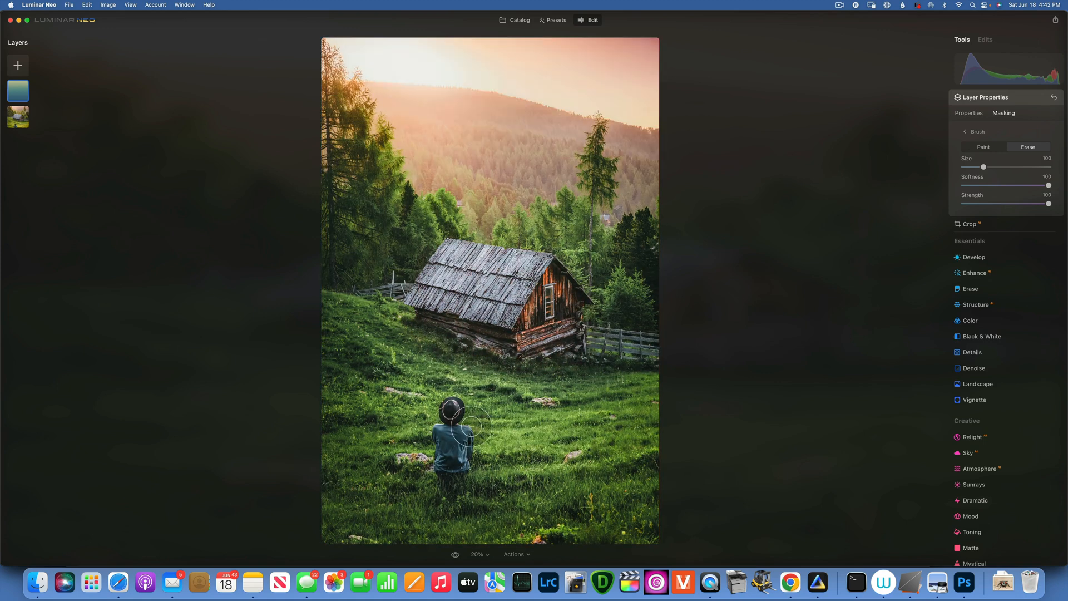
{"action": "left_click_drag", "start_coordinate": [477, 400], "coordinate": [452, 454]}
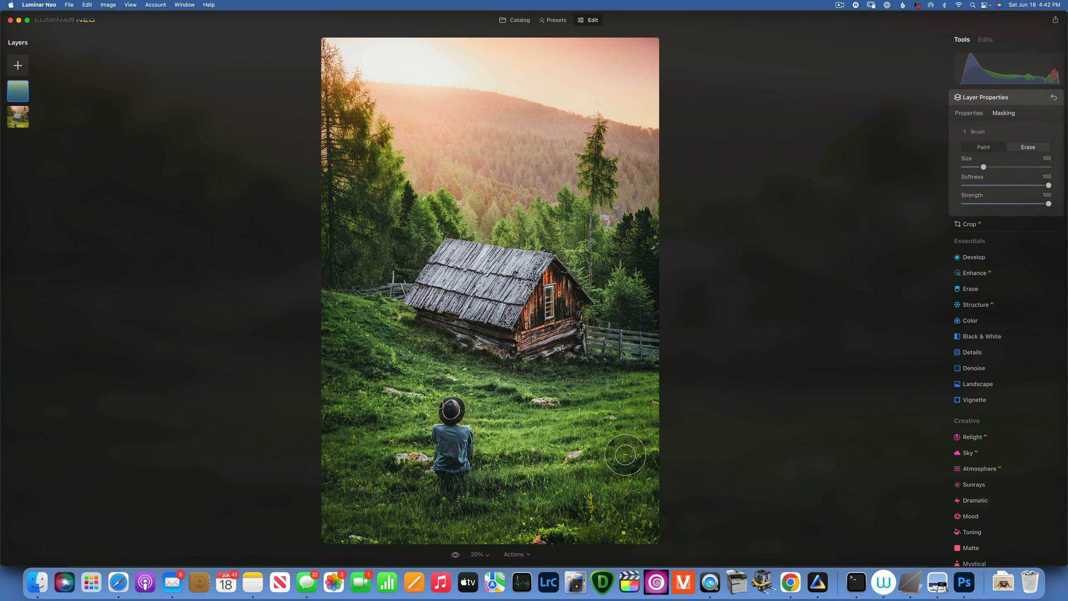
Select the photo layer and darken its exposure in Develop
{"action": "left_click", "coordinate": [980, 98]}
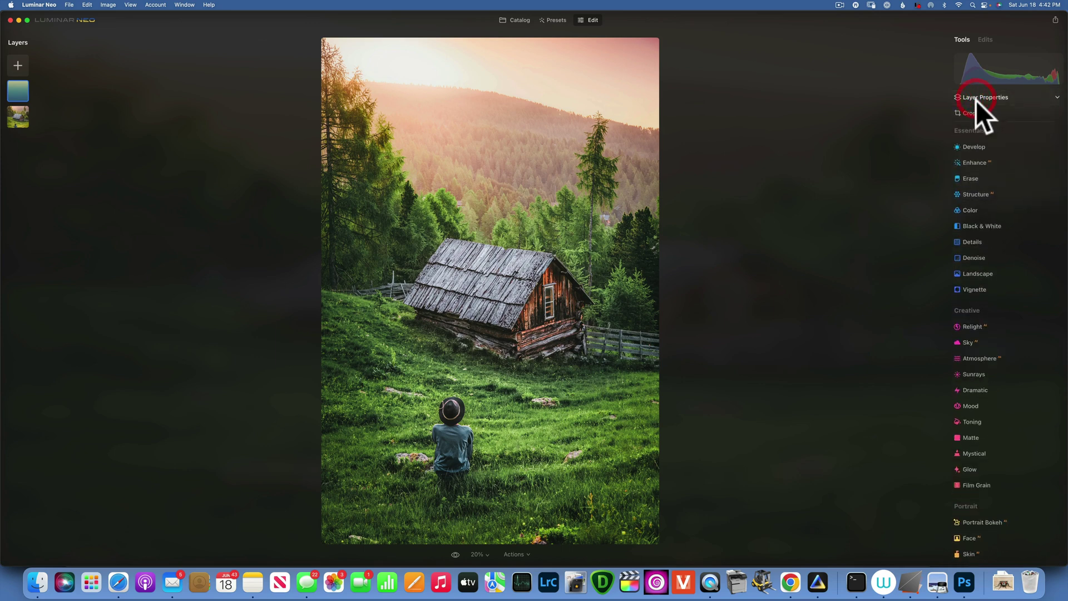
{"action": "left_click", "coordinate": [19, 116]}
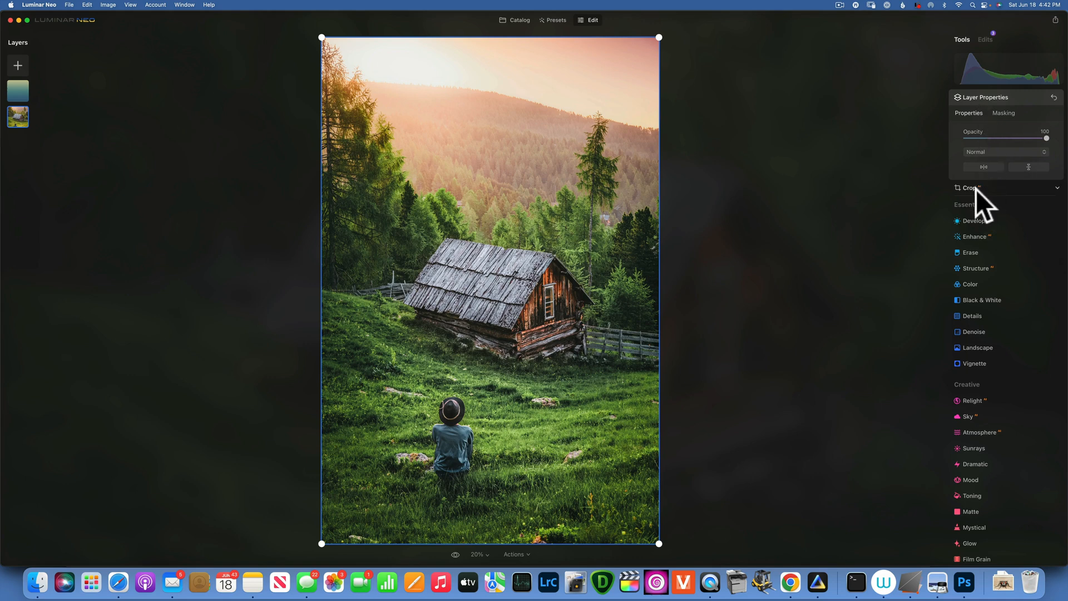
{"action": "left_click", "coordinate": [977, 221]}
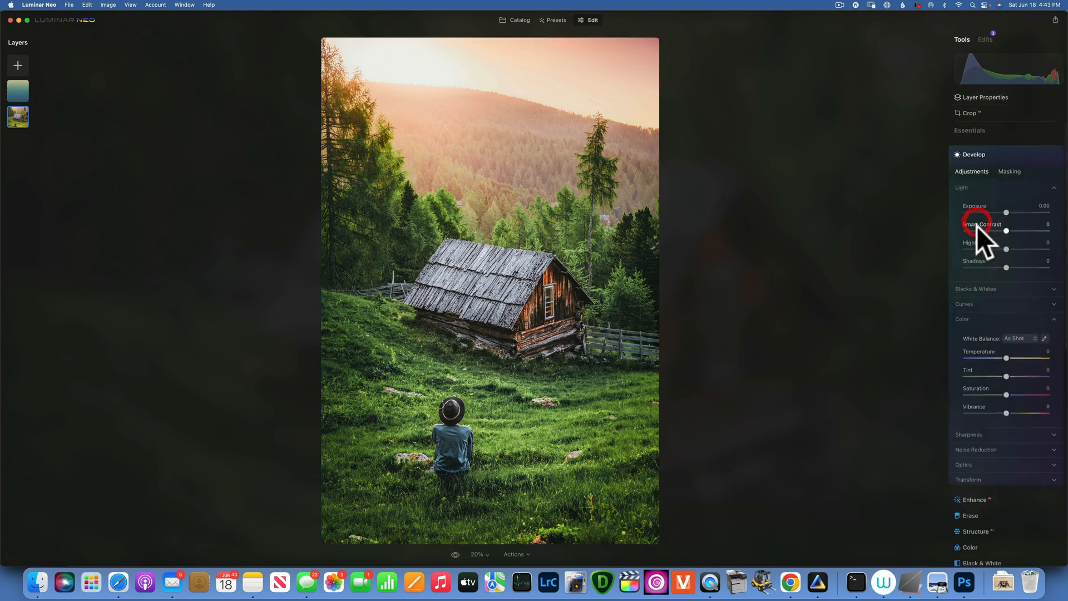
{"action": "left_click_drag", "start_coordinate": [1006, 210], "coordinate": [1004, 209]}
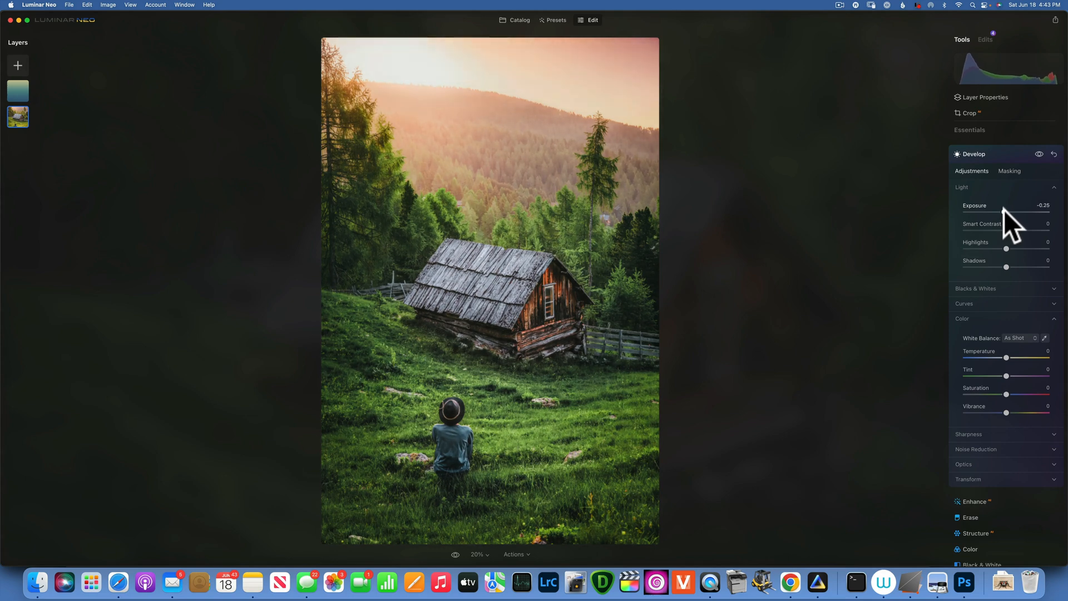
Mask the darkening with an inverted radial gradient over the bottom-right corner
{"action": "left_click", "coordinate": [1011, 171]}
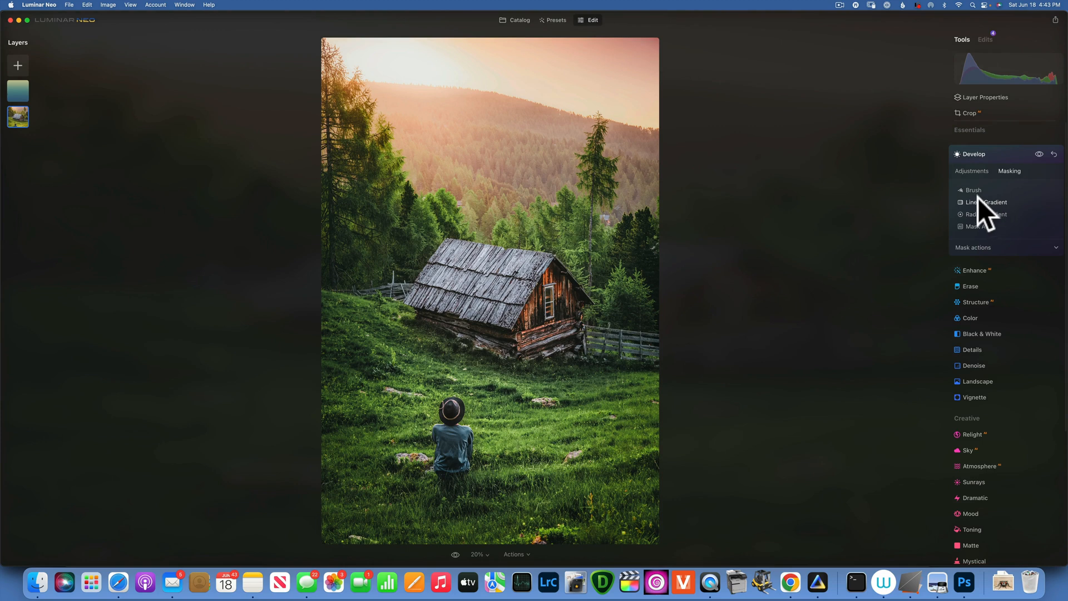
{"action": "left_click", "coordinate": [980, 212]}
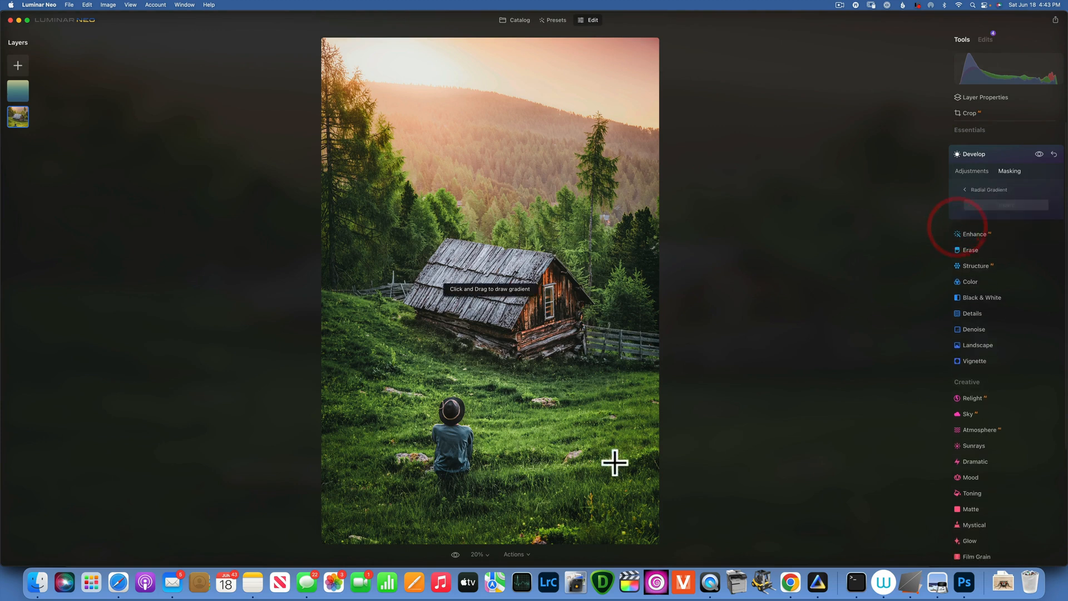
{"action": "left_click_drag", "start_coordinate": [613, 461], "coordinate": [656, 513]}
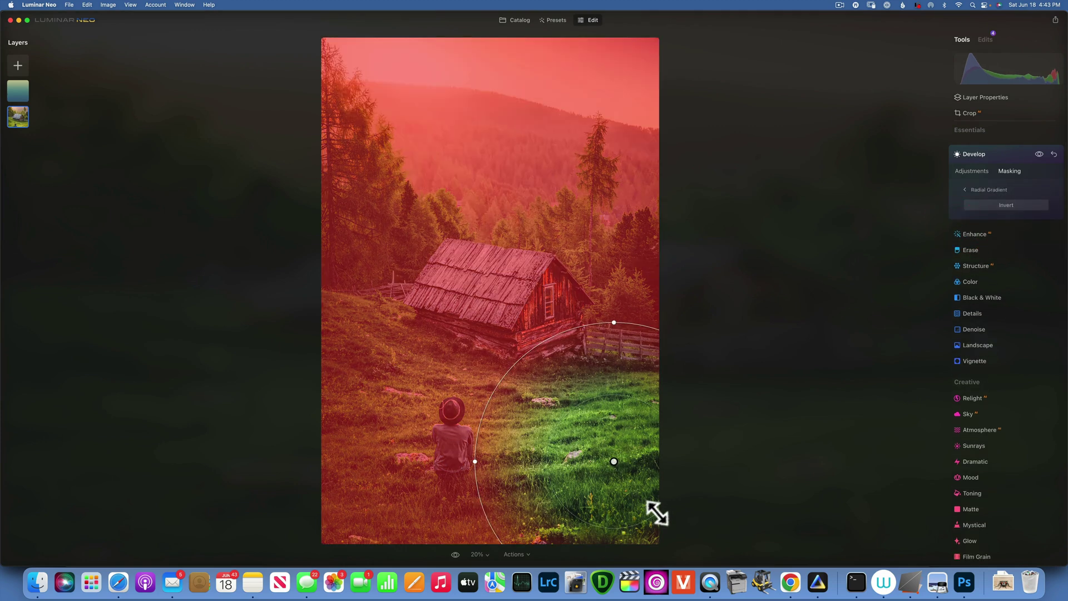
{"action": "left_click", "coordinate": [1007, 205]}
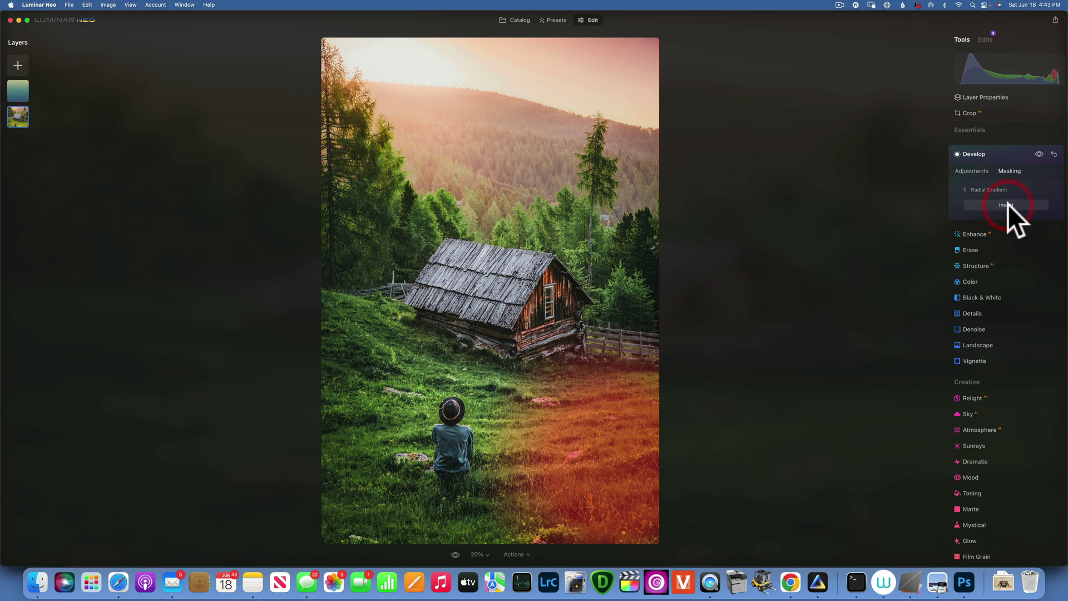
Reopen Develop and set a -0.70 exposure darkening
{"action": "left_click", "coordinate": [980, 151]}
{"action": "left_click", "coordinate": [976, 146]}
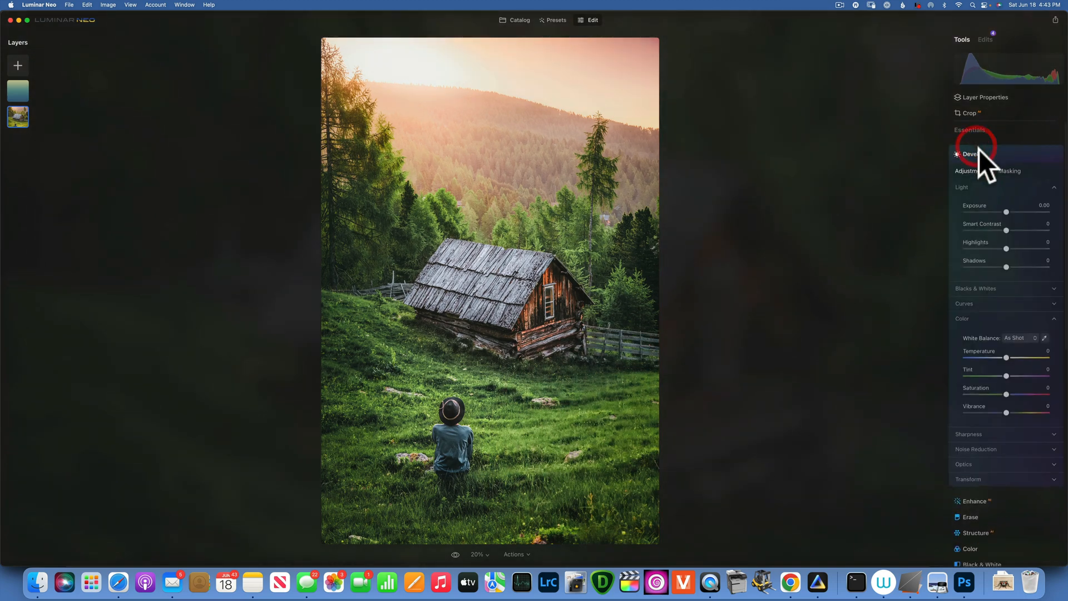
{"action": "left_click_drag", "start_coordinate": [1004, 211], "coordinate": [1001, 211]}
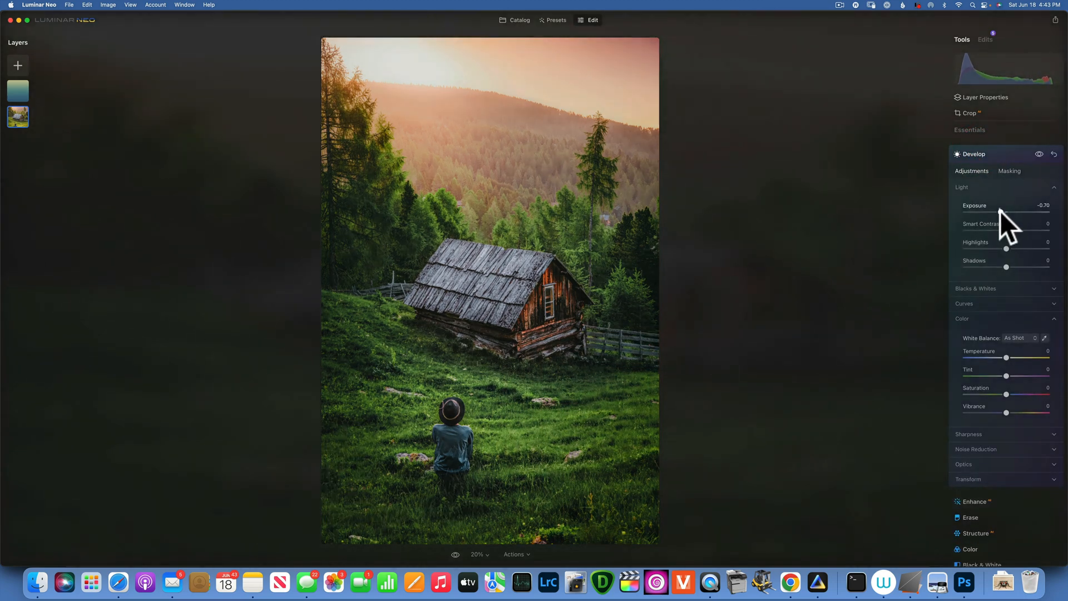
Confine it with an inverted radial gradient mask on the bottom-left corner
{"action": "left_click", "coordinate": [1009, 170]}
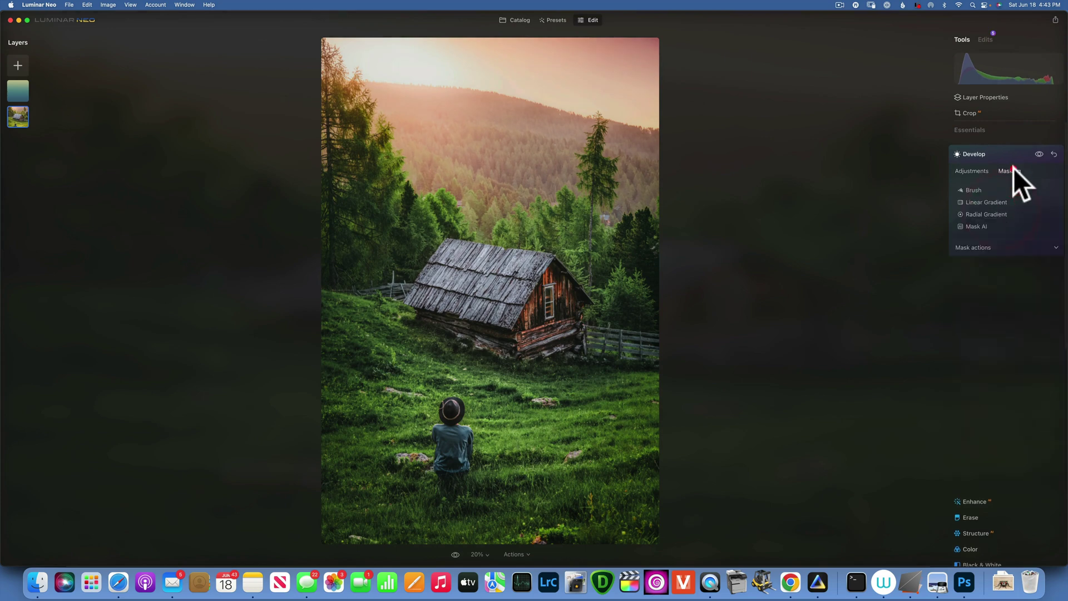
{"action": "left_click", "coordinate": [986, 215]}
{"action": "left_click_drag", "start_coordinate": [344, 481], "coordinate": [364, 517]}
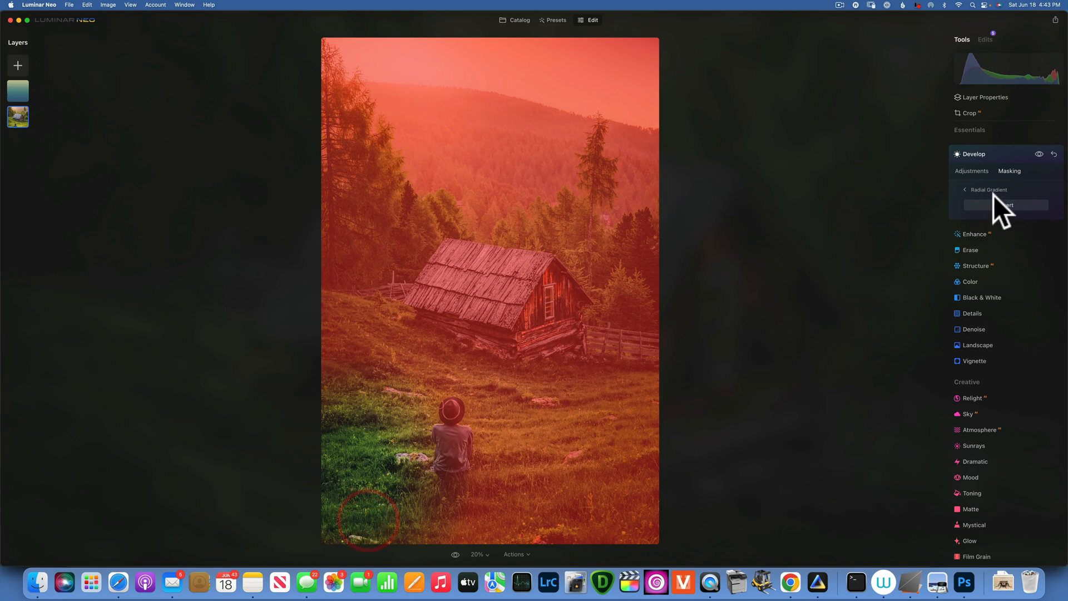
{"action": "left_click", "coordinate": [1007, 205]}
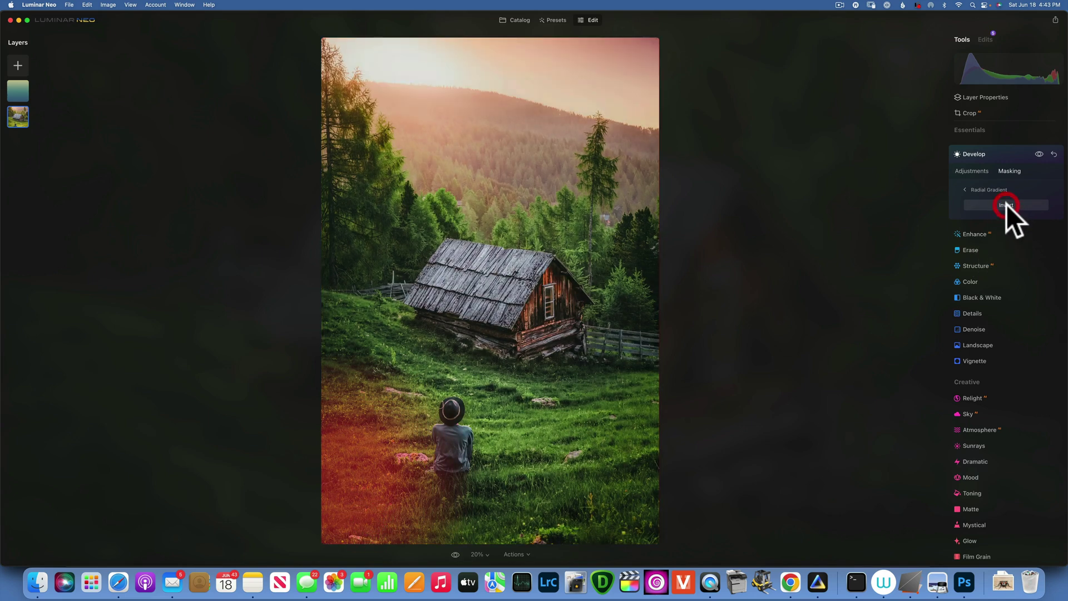
{"action": "left_click", "coordinate": [972, 154]}
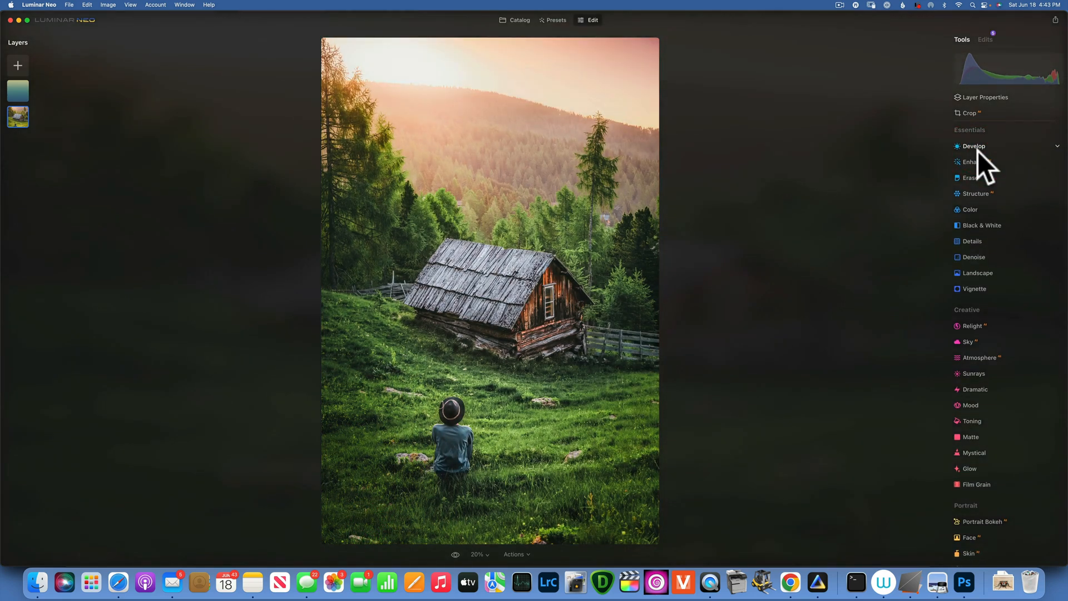
Toggle the before/after view to compare with the original photo
{"action": "key", "text": "backslash"}
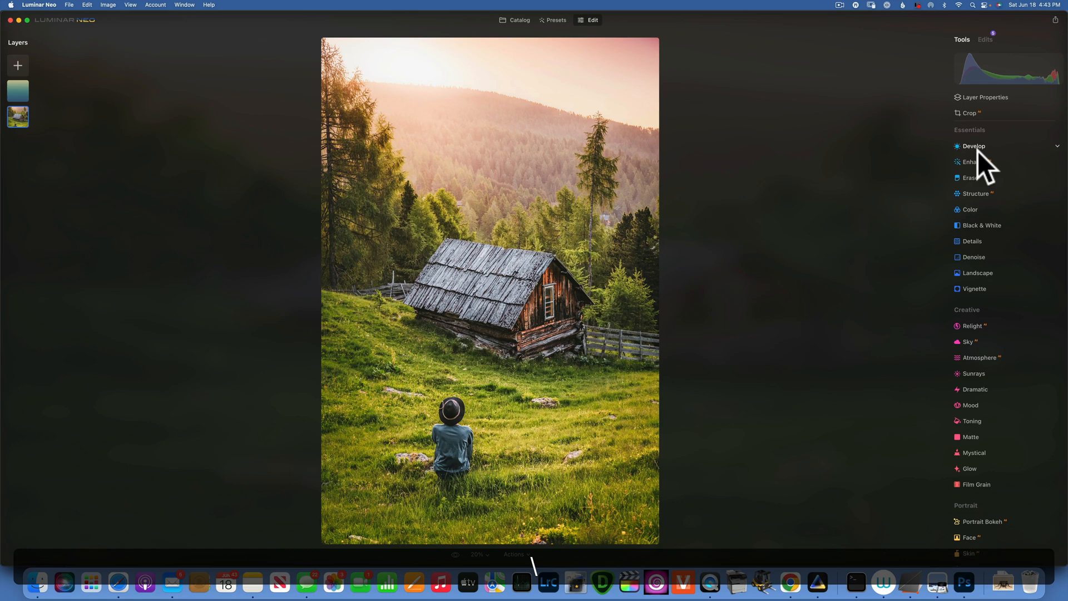
{"action": "key", "text": "backslash"}
{"action": "key", "text": "backslash"}
{"action": "key", "text": "backslash"}
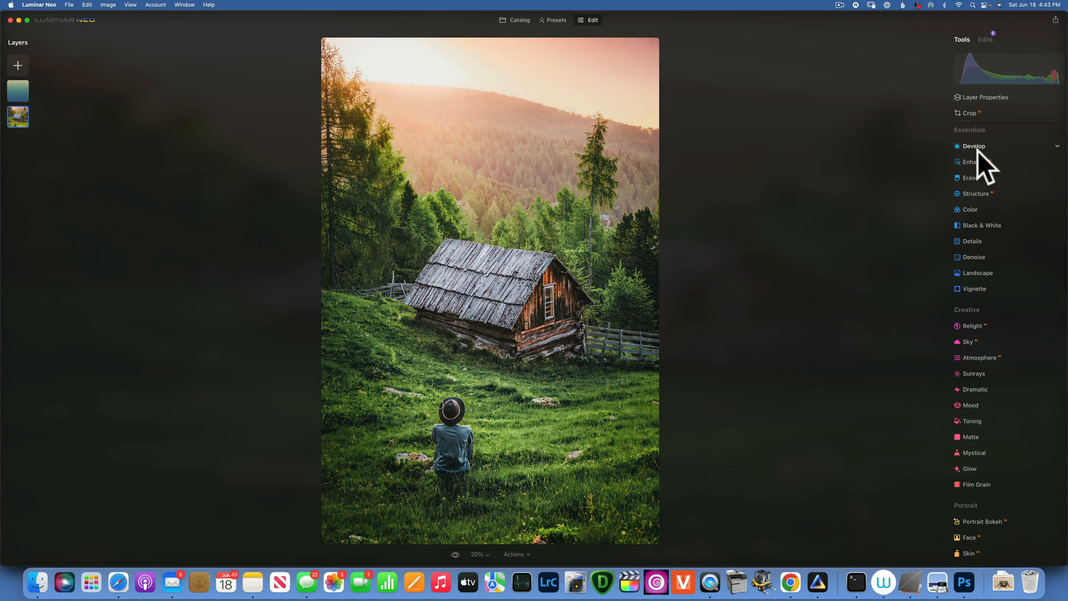
Revert the photo to original and switch the Color tool's HSL to Hue
{"action": "left_click", "coordinate": [517, 554]}
{"action": "left_click", "coordinate": [531, 543]}
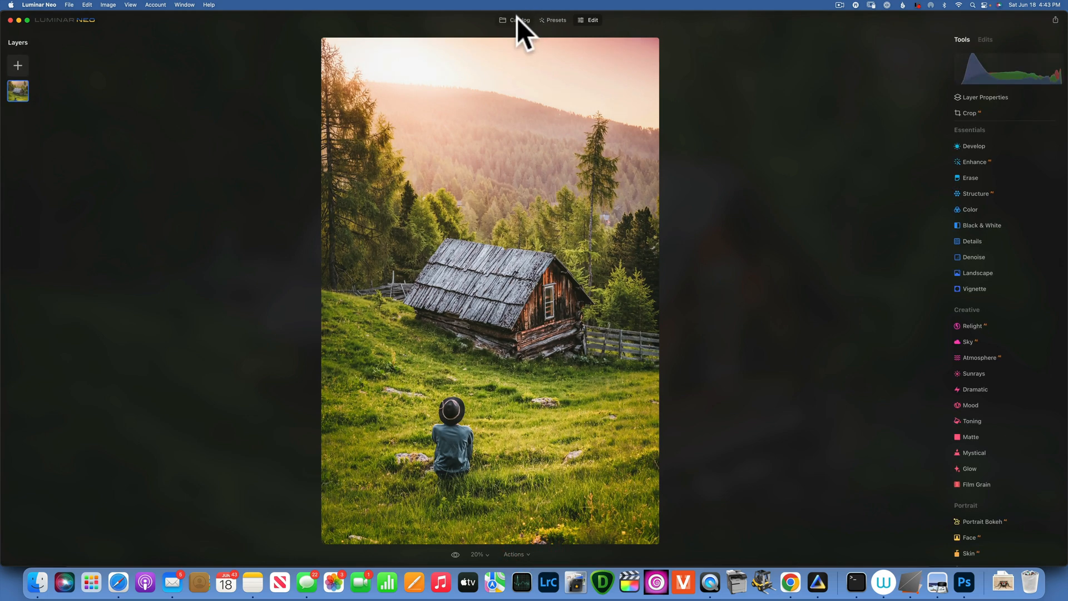
{"action": "left_click", "coordinate": [975, 209]}
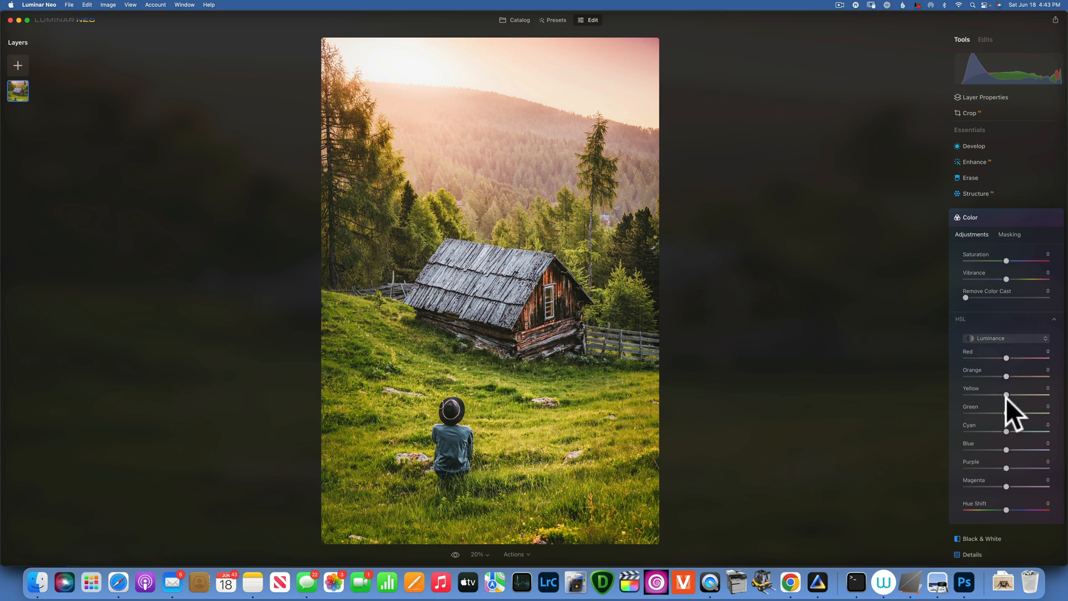
{"action": "left_click", "coordinate": [990, 339]}
{"action": "left_click", "coordinate": [982, 351]}
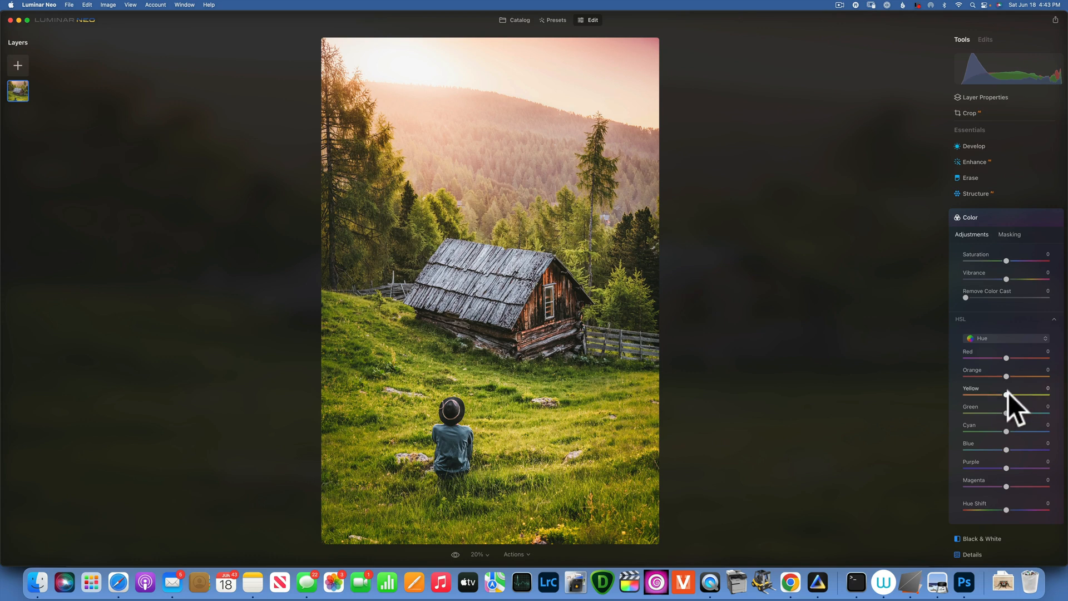
Shift hues to Yellow -73, Green -68 and Orange -9 for autumn tones
{"action": "left_click_drag", "start_coordinate": [1006, 392], "coordinate": [976, 393]}
{"action": "left_click_drag", "start_coordinate": [1005, 413], "coordinate": [975, 413]}
{"action": "left_click_drag", "start_coordinate": [1006, 376], "coordinate": [1018, 376]}
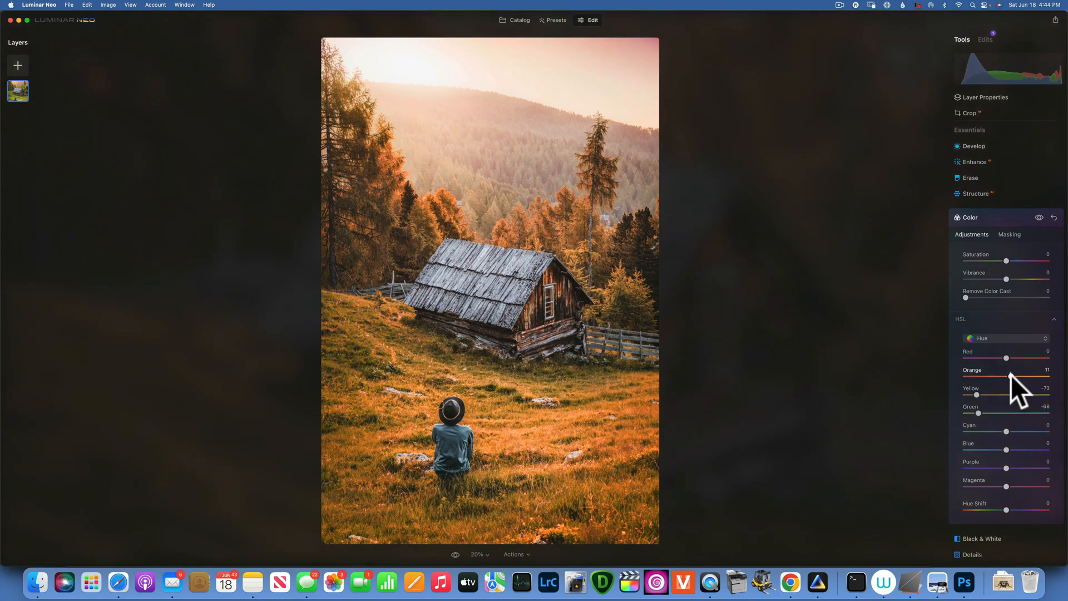
{"action": "left_click_drag", "start_coordinate": [994, 375], "coordinate": [999, 376]}
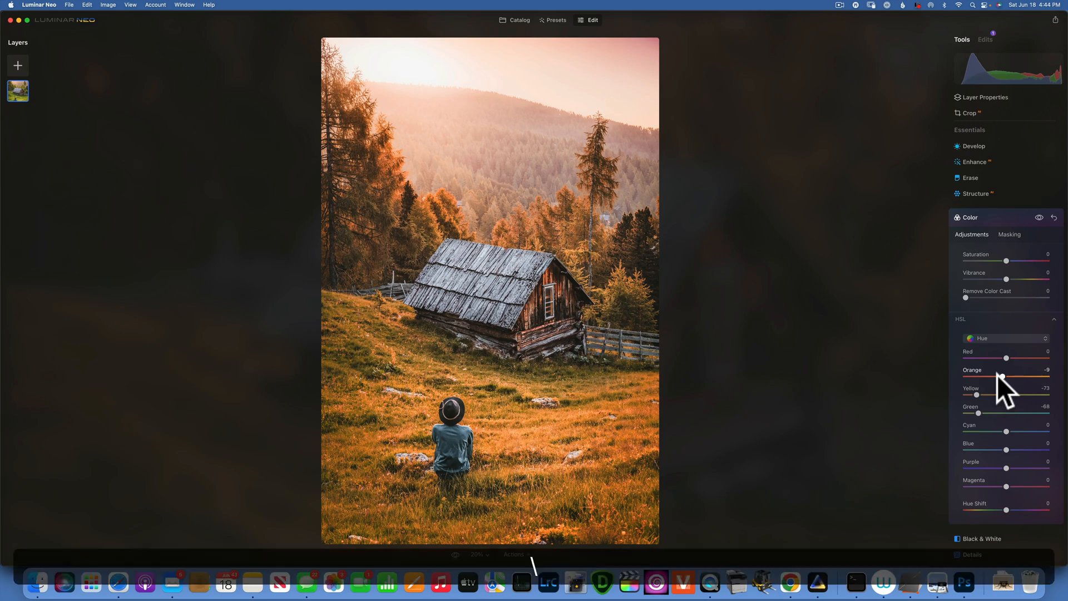
{"action": "key", "text": "backslash"}
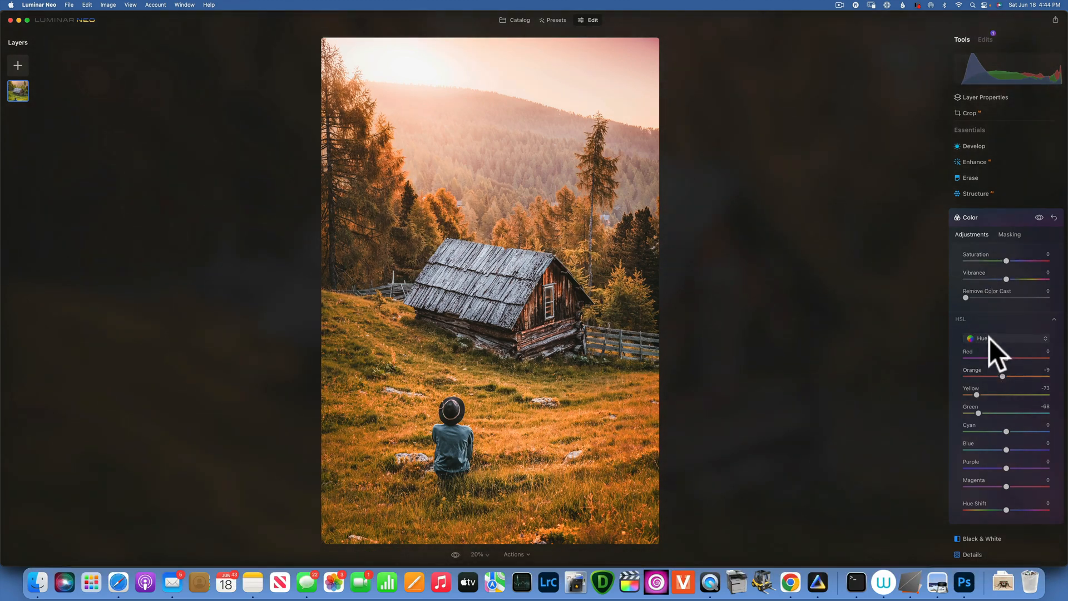
Set HSL saturation to Orange 38, Yellow -4 and Green -29
{"action": "left_click", "coordinate": [988, 338]}
{"action": "left_click", "coordinate": [995, 357]}
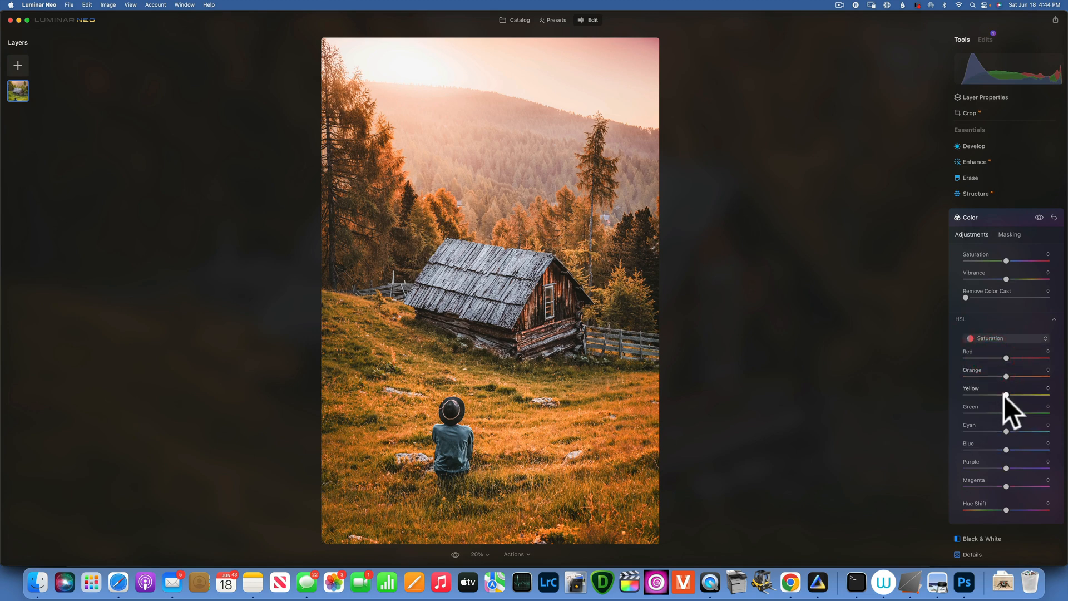
{"action": "left_click_drag", "start_coordinate": [1005, 412], "coordinate": [985, 412]}
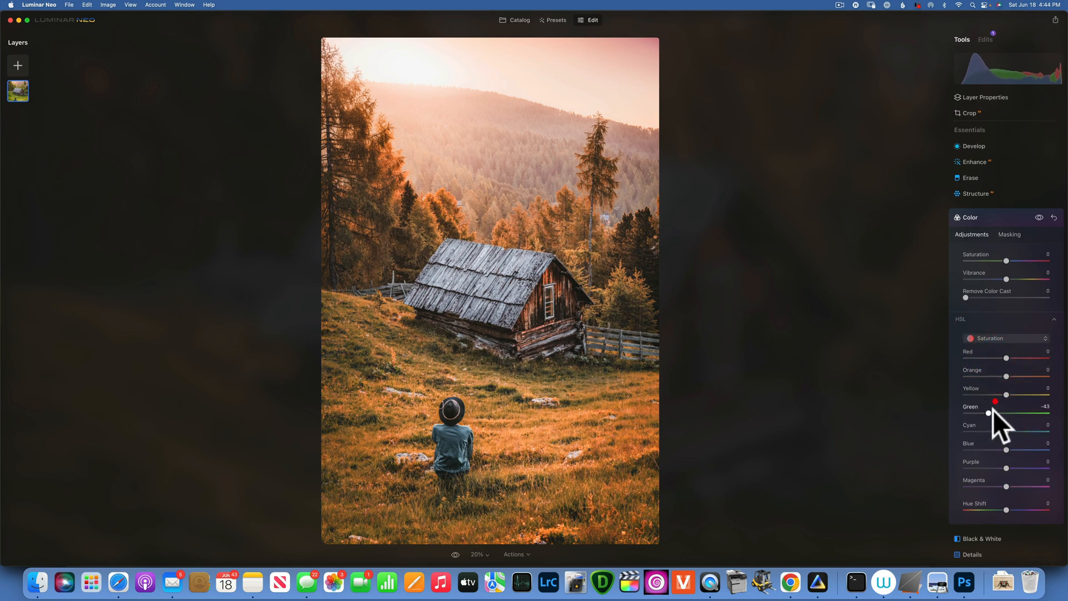
{"action": "left_click_drag", "start_coordinate": [1006, 394], "coordinate": [1003, 394]}
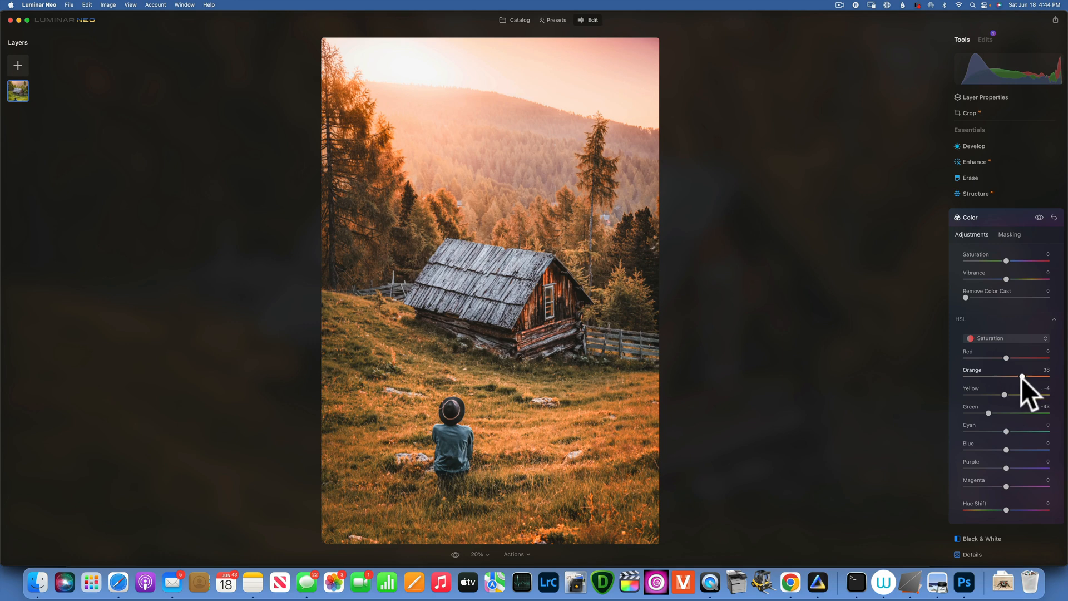
{"action": "left_click_drag", "start_coordinate": [1023, 375], "coordinate": [1025, 375]}
{"action": "left_click_drag", "start_coordinate": [987, 413], "coordinate": [998, 412]}
{"action": "left_click", "coordinate": [1004, 337]}
Set HSL luminance to Orange 26, Yellow -7 and Green -4
{"action": "left_click", "coordinate": [1001, 366]}
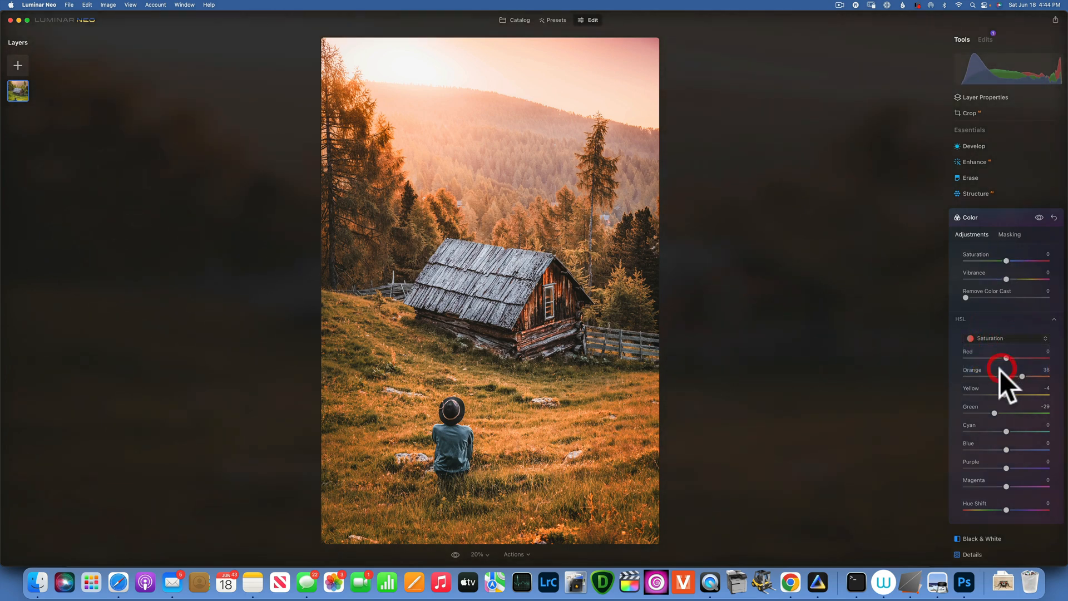
{"action": "mouse_move", "coordinate": [1004, 375]}
{"action": "left_mouse_down"}
{"action": "mouse_move", "coordinate": [1039, 375]}
{"action": "mouse_move", "coordinate": [1010, 376]}
{"action": "left_mouse_up"}
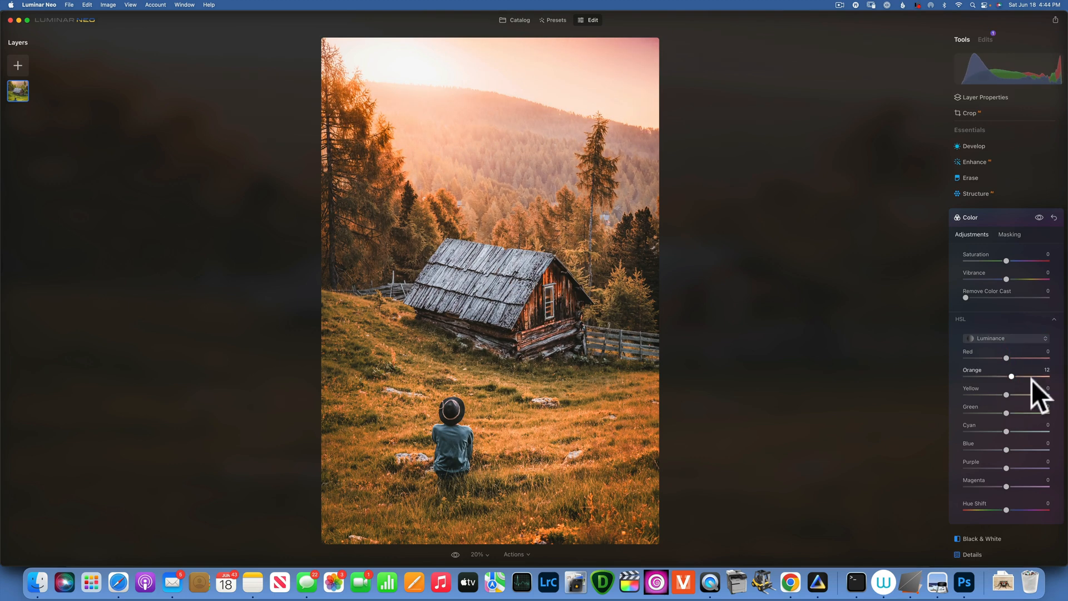
{"action": "mouse_move", "coordinate": [1011, 375]}
{"action": "left_mouse_down"}
{"action": "mouse_move", "coordinate": [1050, 376]}
{"action": "mouse_move", "coordinate": [1017, 375]}
{"action": "mouse_move", "coordinate": [1003, 412]}
{"action": "left_mouse_up"}
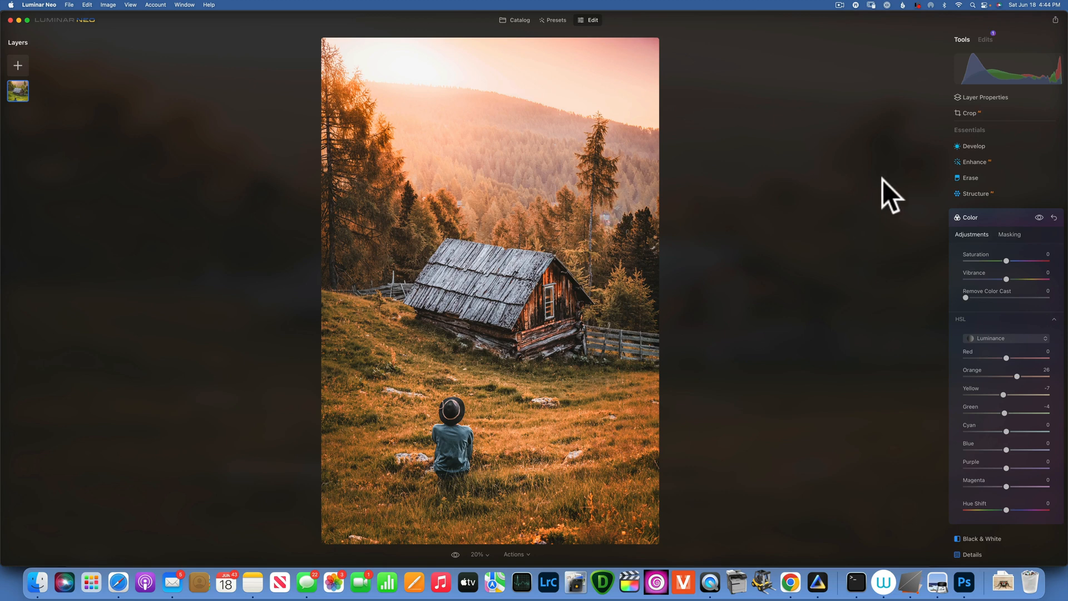
Add the first My Images texture as a layer filling the whole photo
{"action": "left_click", "coordinate": [17, 66]}
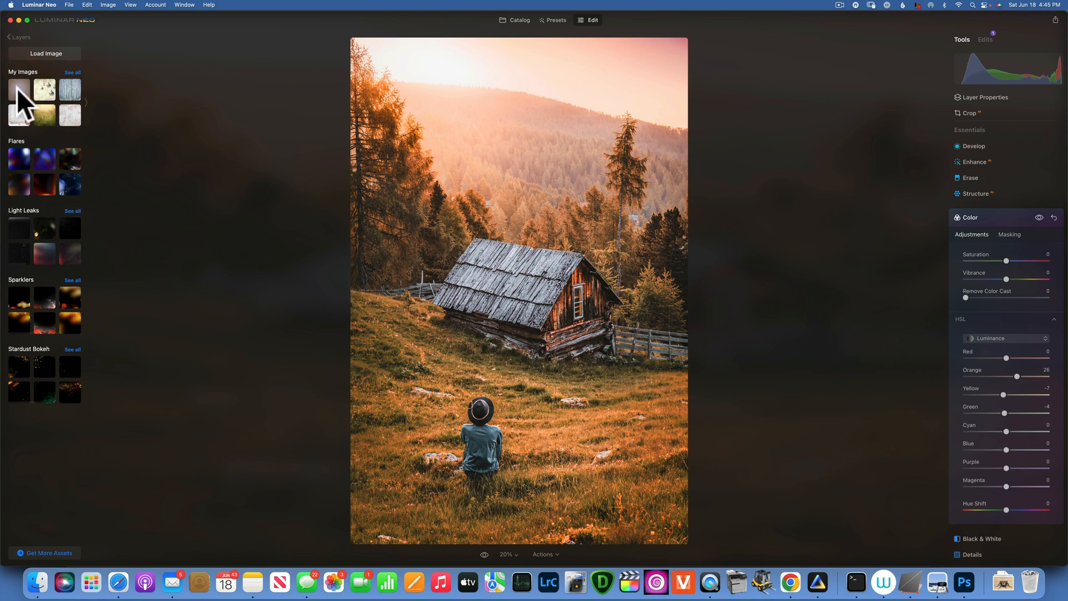
{"action": "left_click", "coordinate": [14, 88]}
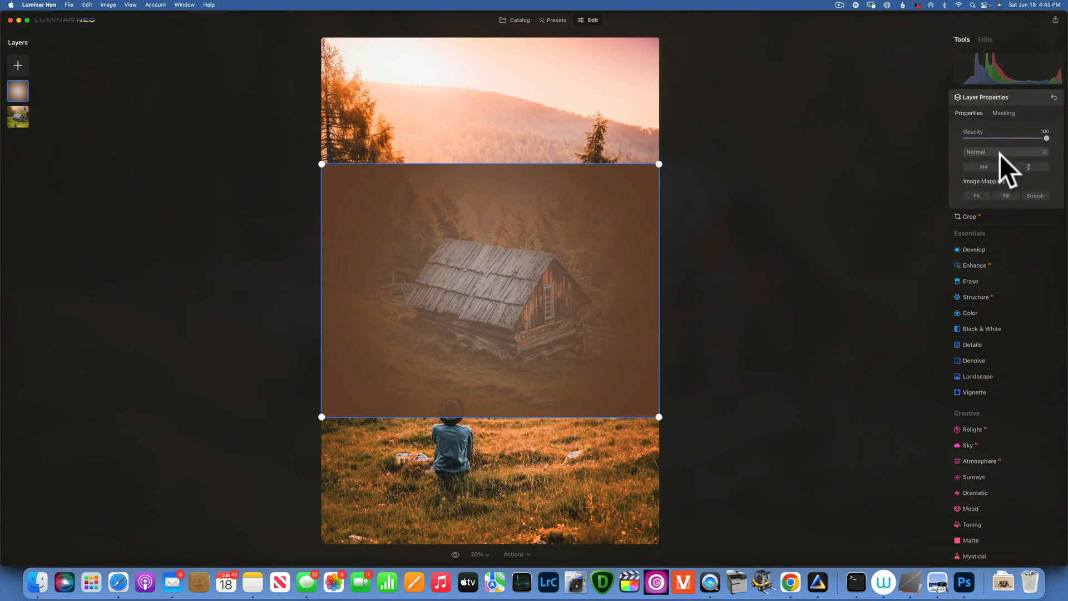
{"action": "left_click", "coordinate": [1005, 195]}
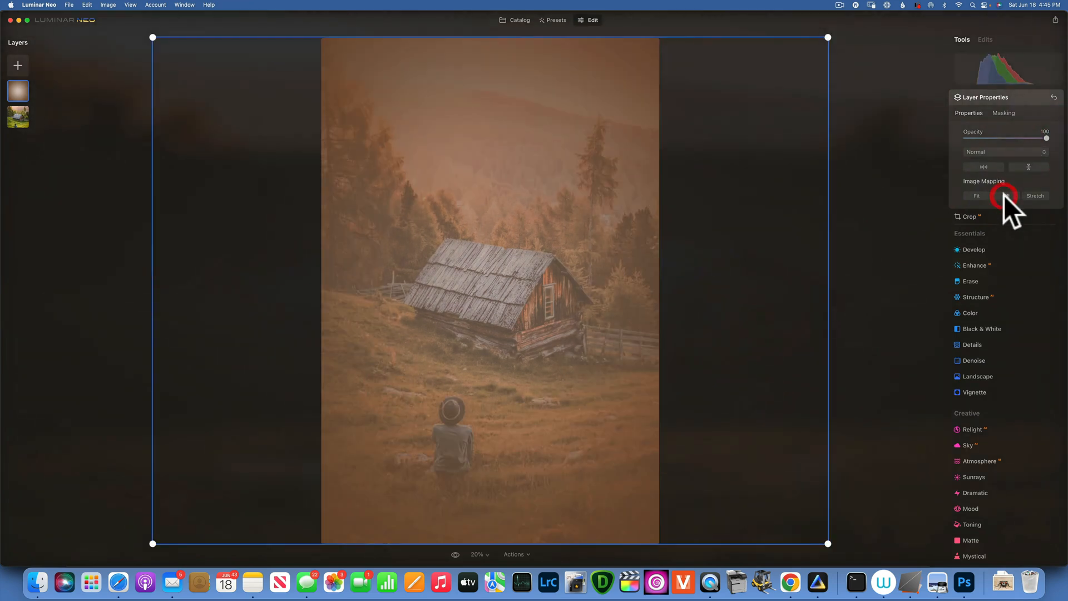
Blend the overlay layer as Soft Light at about 58 opacity
{"action": "left_click", "coordinate": [1000, 151]}
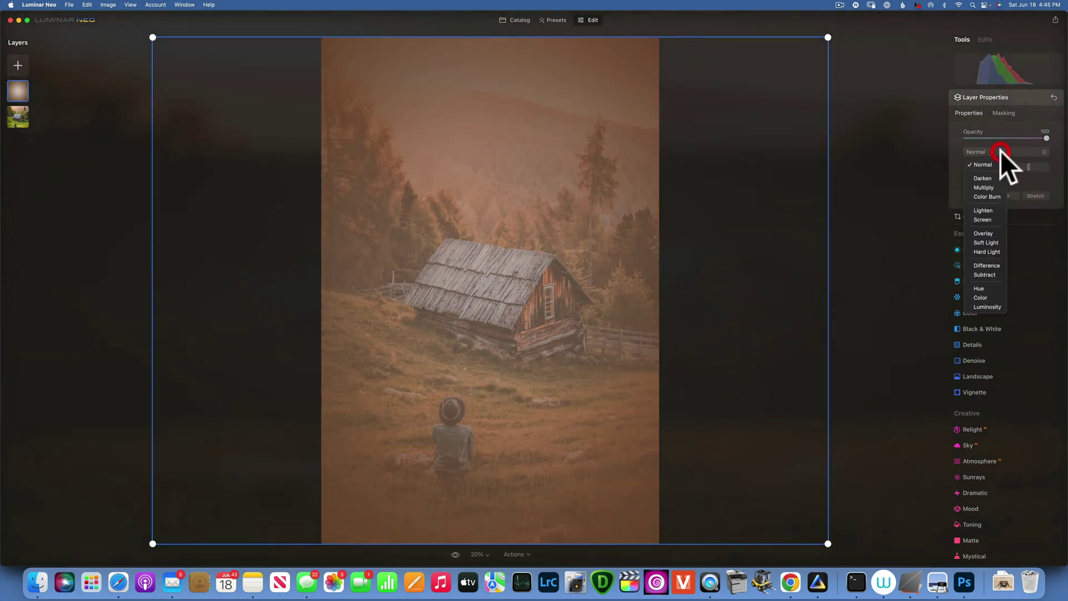
{"action": "left_click", "coordinate": [988, 240]}
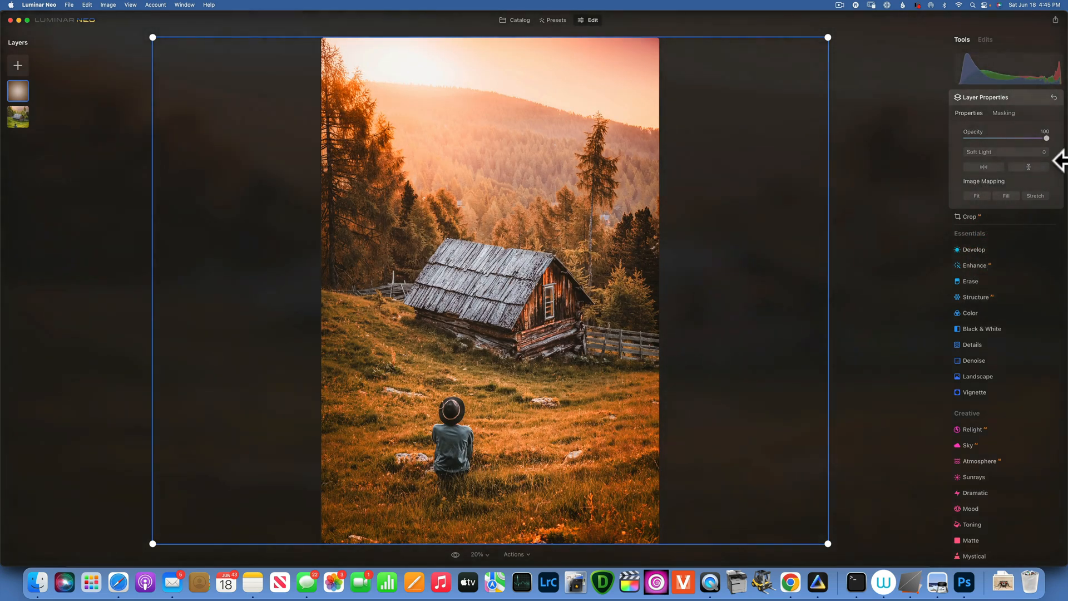
{"action": "mouse_move", "coordinate": [1045, 139]}
{"action": "left_mouse_down"}
{"action": "mouse_move", "coordinate": [921, 142]}
{"action": "mouse_move", "coordinate": [1046, 139]}
{"action": "left_mouse_up"}
{"action": "left_click_drag", "start_coordinate": [1045, 137], "coordinate": [1013, 137]}
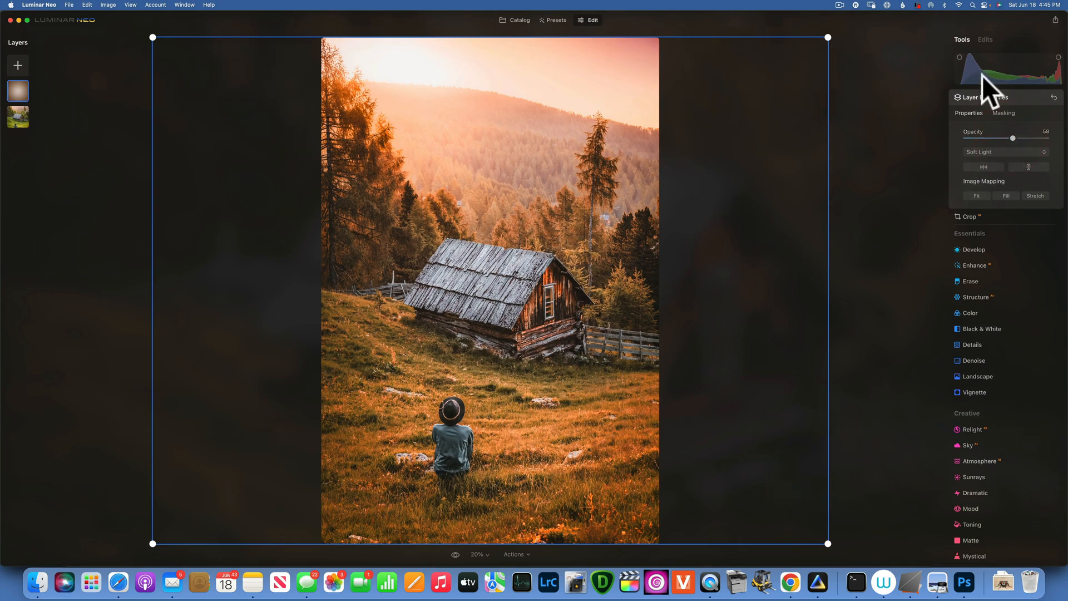
{"action": "left_click", "coordinate": [986, 98]}
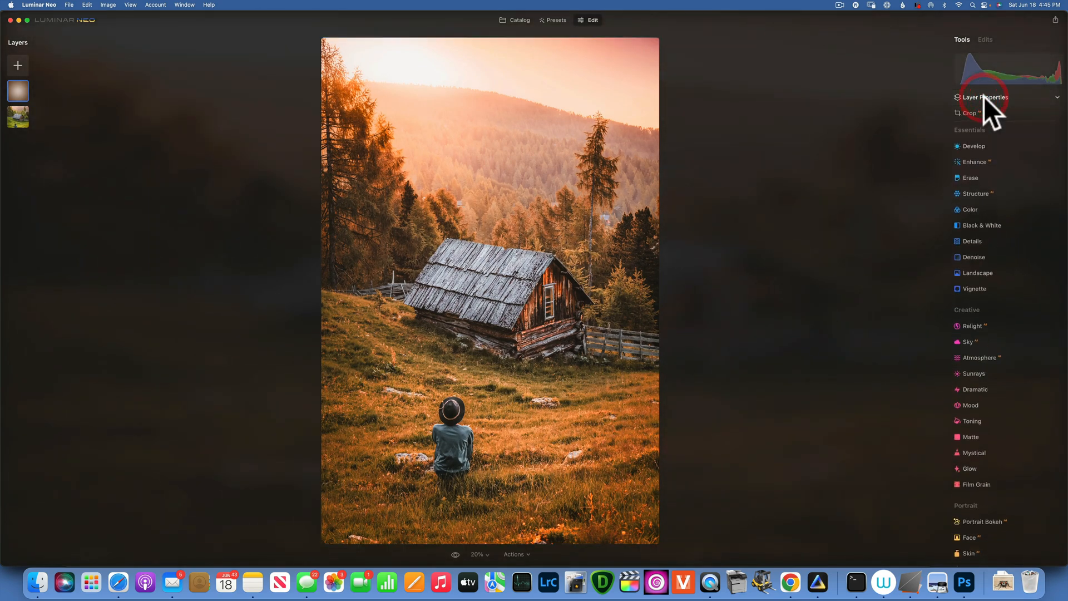
{"action": "key", "text": "backslash"}
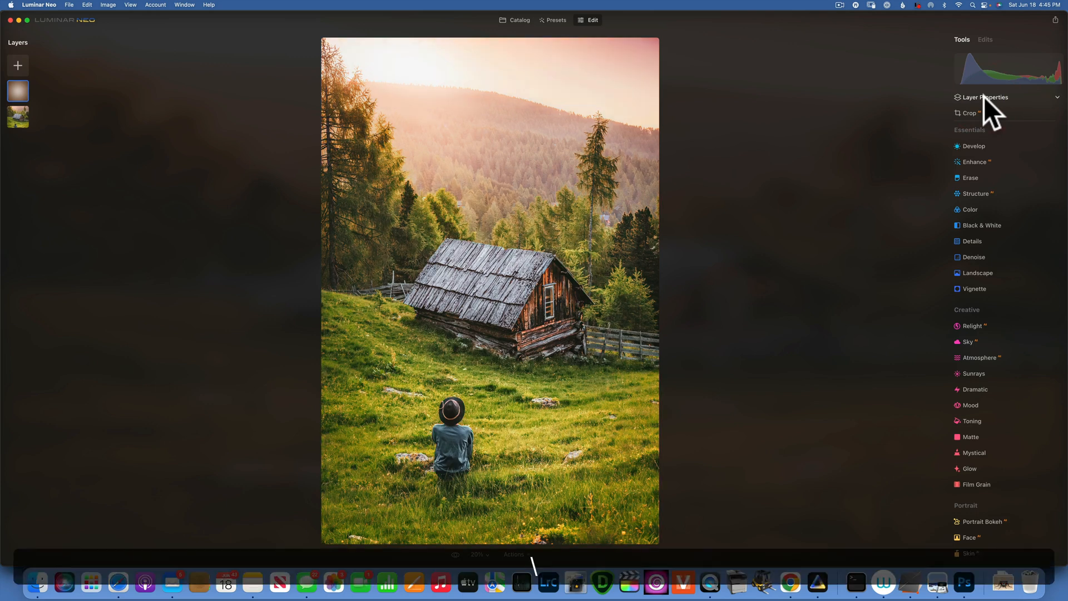
{"action": "key", "text": "backslash"}
{"action": "key", "text": "backslash"}
{"action": "key", "text": "backslash"}
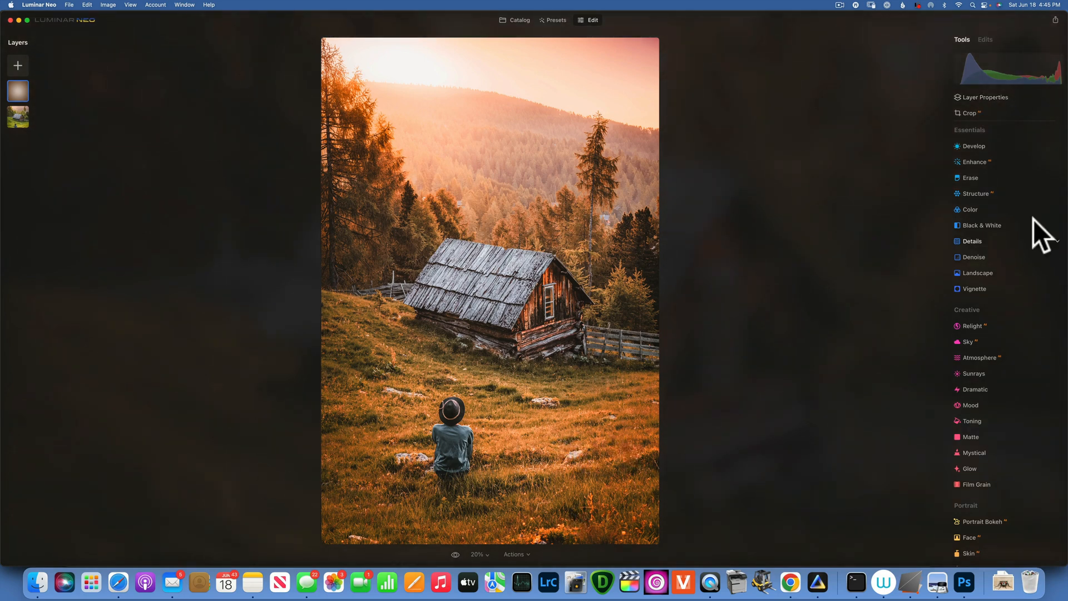
Select the cabin photo layer and lower its exposure to -0.27 in Develop
{"action": "left_click", "coordinate": [979, 147]}
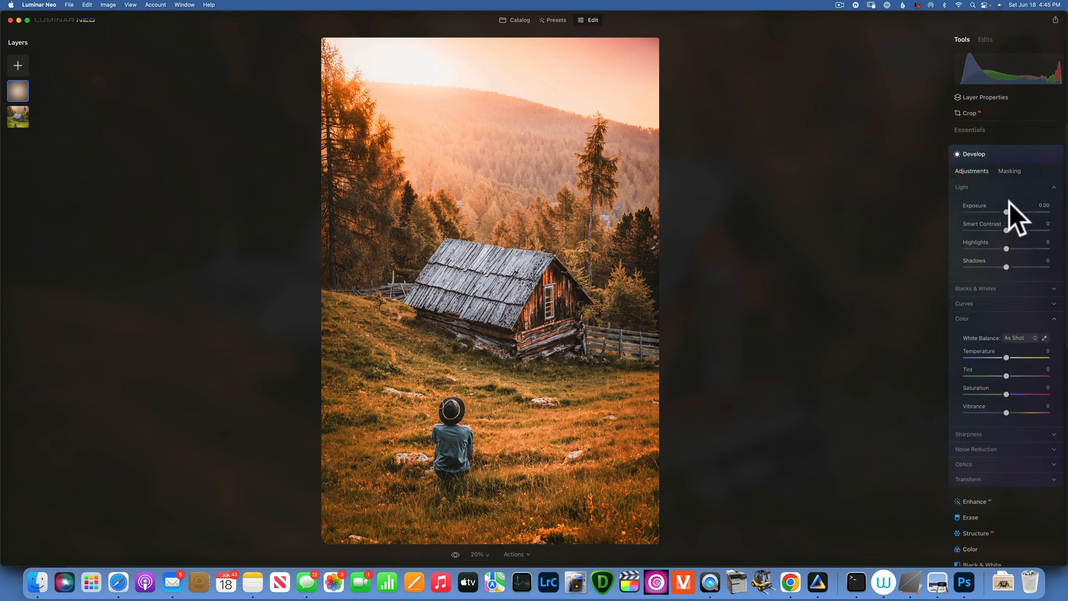
{"action": "left_click", "coordinate": [16, 111]}
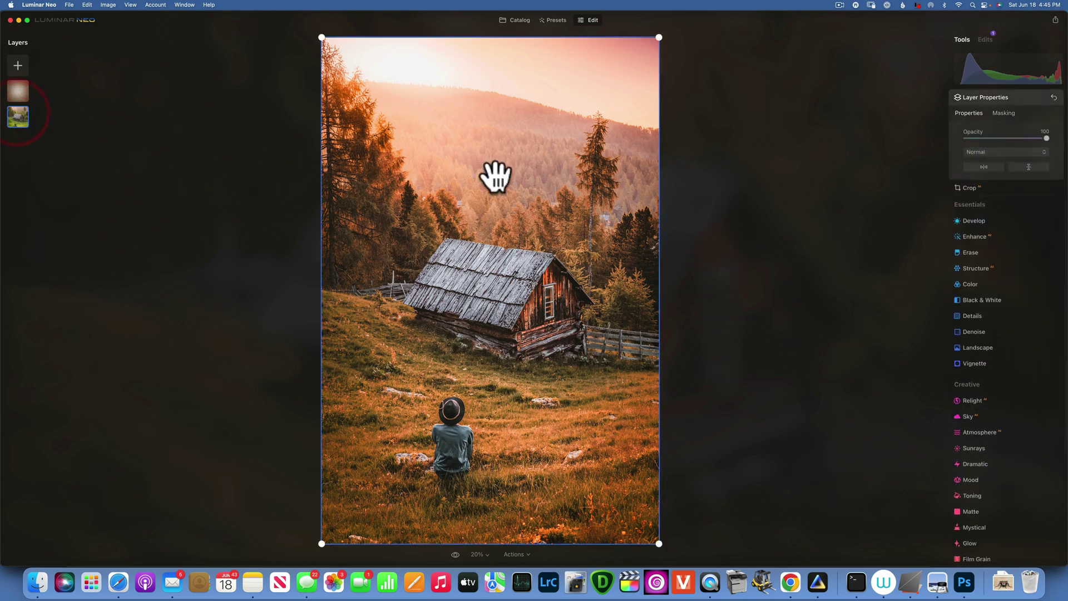
{"action": "left_click", "coordinate": [973, 220]}
{"action": "left_click_drag", "start_coordinate": [1006, 210], "coordinate": [1003, 209]}
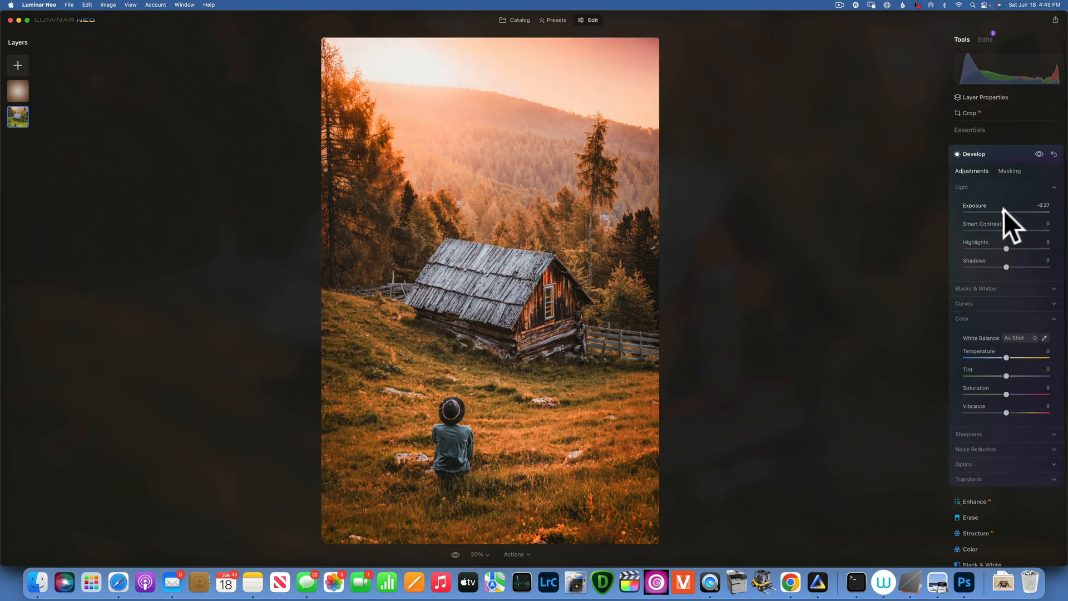
Mask the darkening with an inverted radial gradient over the bottom-right corner and apply it
{"action": "left_click", "coordinate": [1009, 170]}
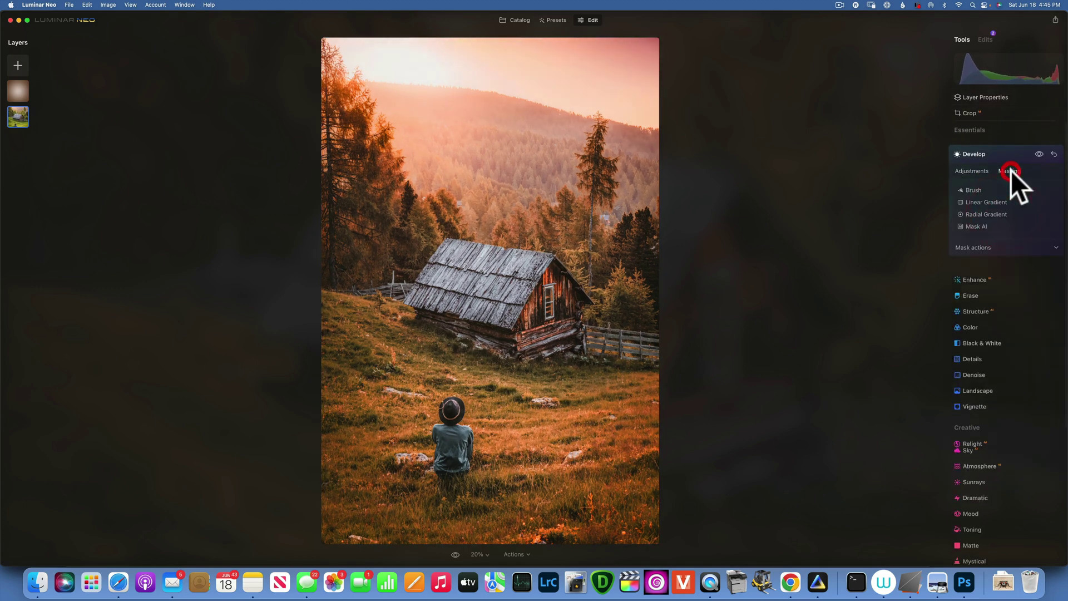
{"action": "left_click", "coordinate": [985, 214]}
{"action": "left_click_drag", "start_coordinate": [617, 475], "coordinate": [668, 538]}
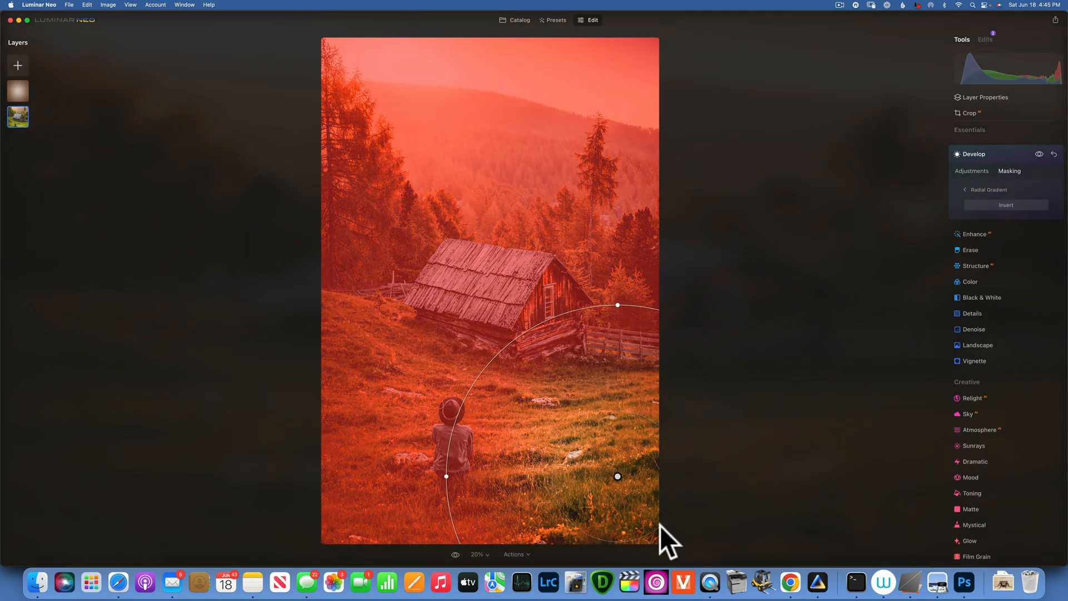
{"action": "left_click", "coordinate": [657, 521]}
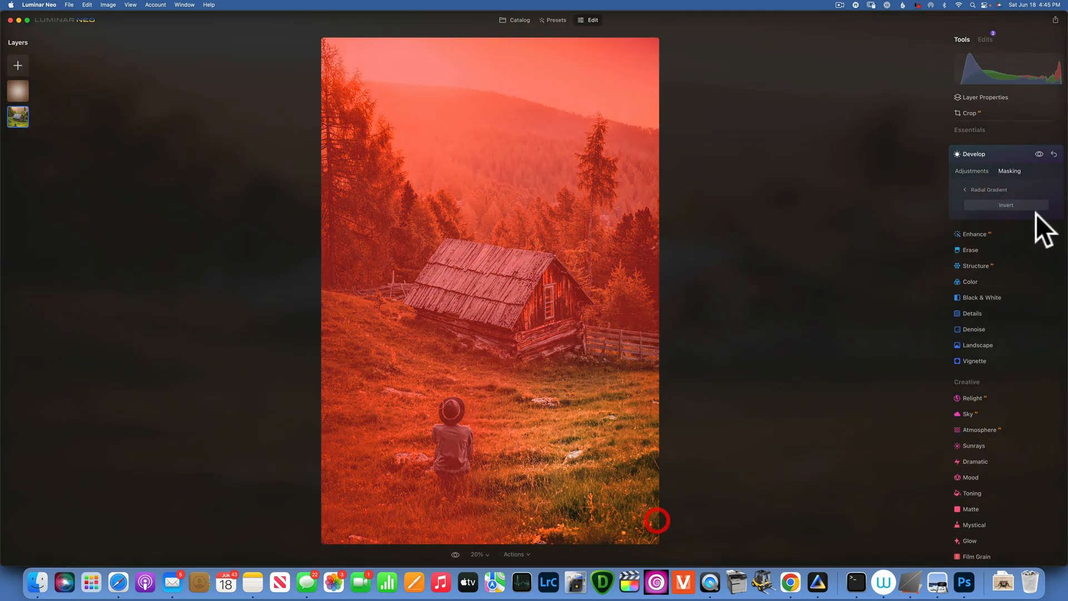
{"action": "left_click", "coordinate": [1014, 203]}
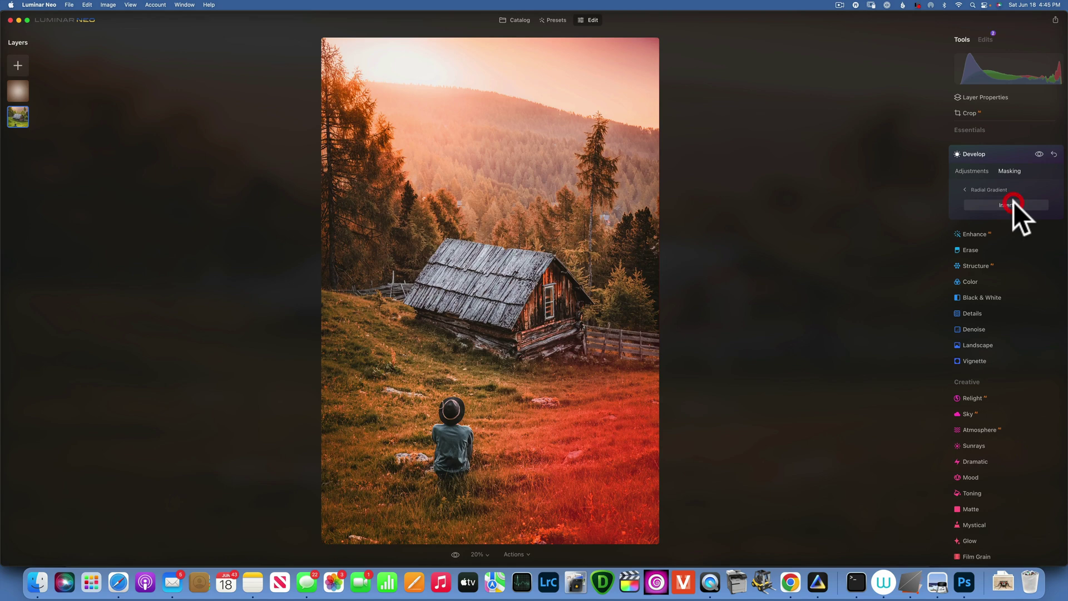
{"action": "left_click", "coordinate": [977, 155]}
Add a -0.48 exposure darkening masked by an inverted radial gradient on the bottom-left corner
{"action": "left_click", "coordinate": [979, 148]}
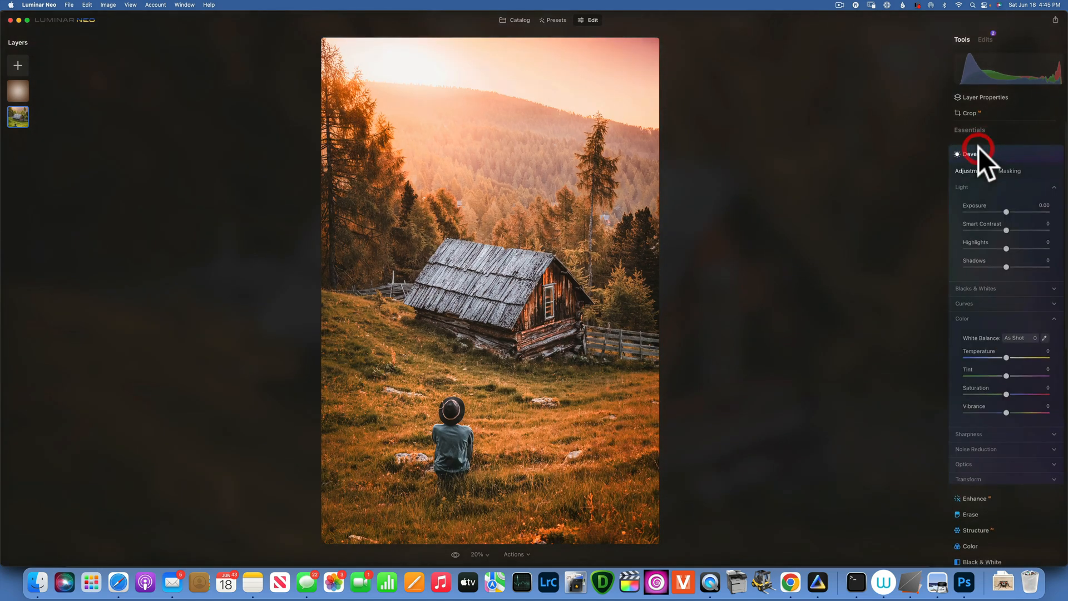
{"action": "left_click_drag", "start_coordinate": [1007, 212], "coordinate": [1001, 212]}
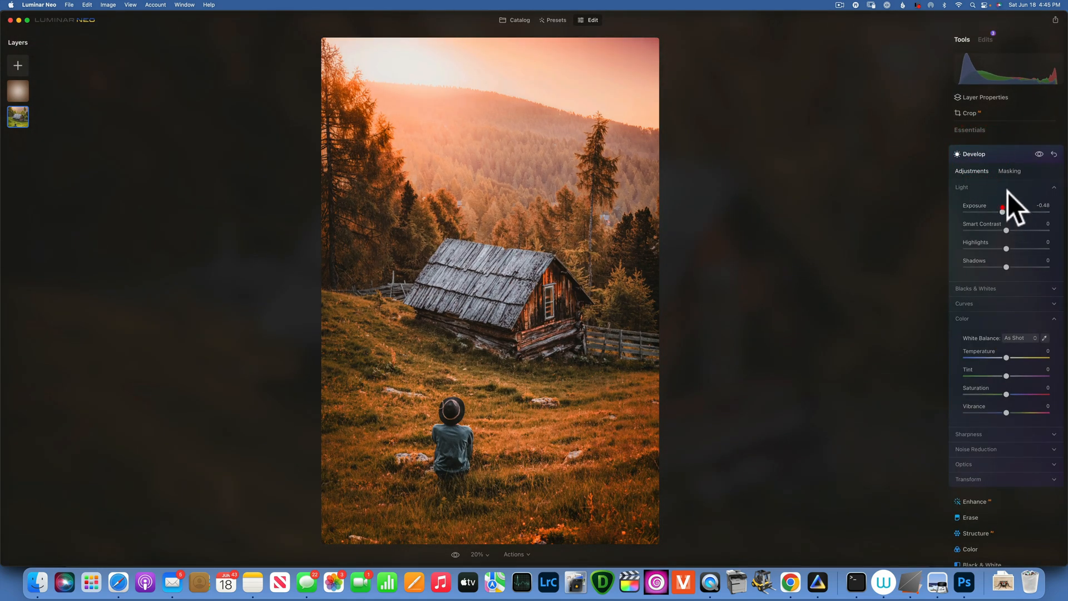
{"action": "left_click", "coordinate": [1009, 170]}
{"action": "left_click", "coordinate": [981, 214]}
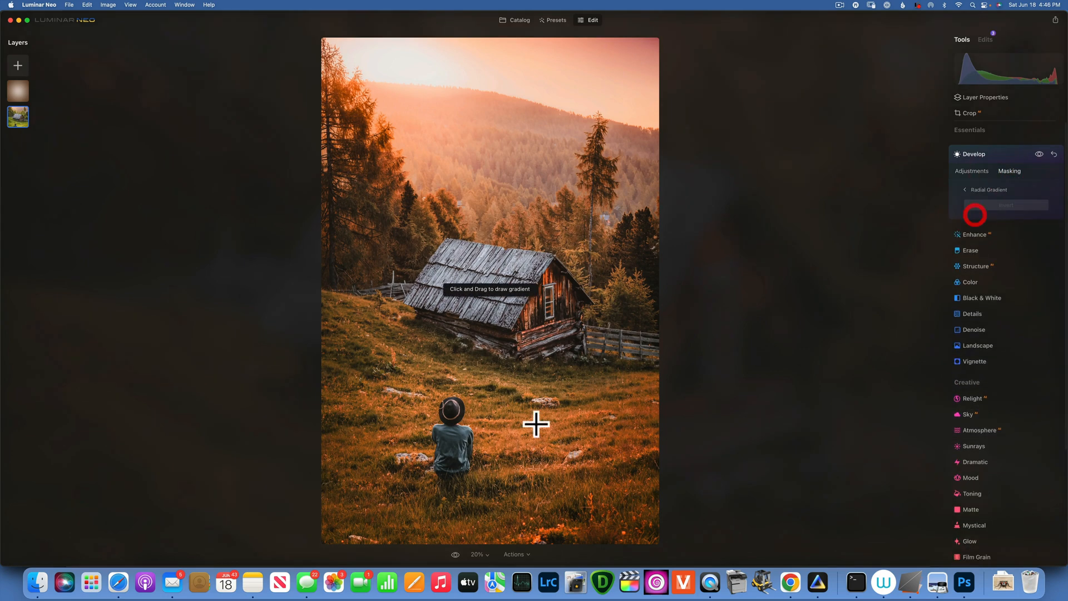
{"action": "left_click_drag", "start_coordinate": [351, 505], "coordinate": [450, 482]}
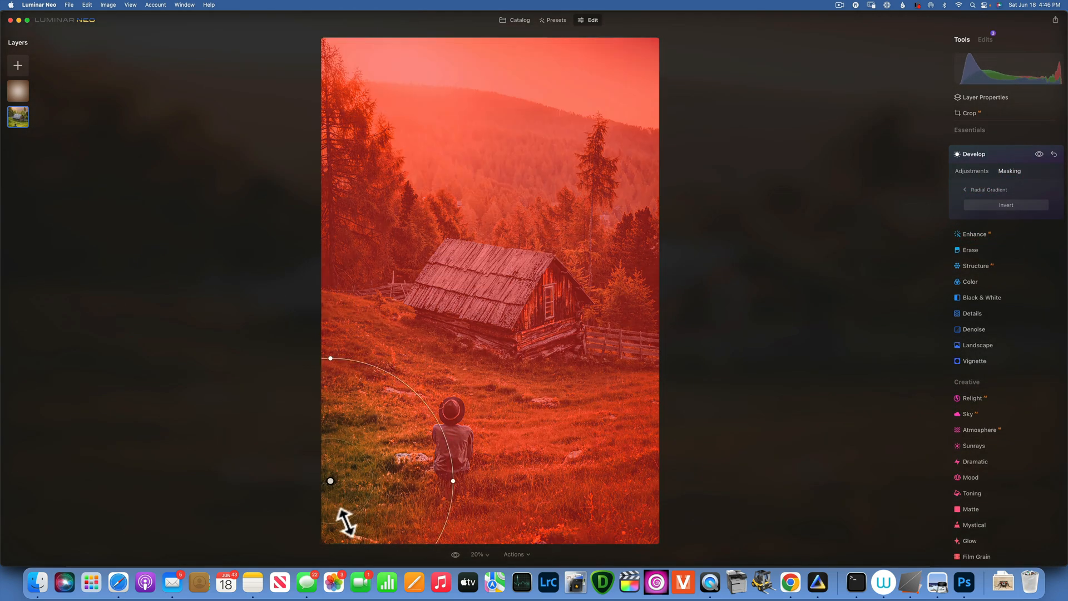
{"action": "left_click", "coordinate": [1005, 206]}
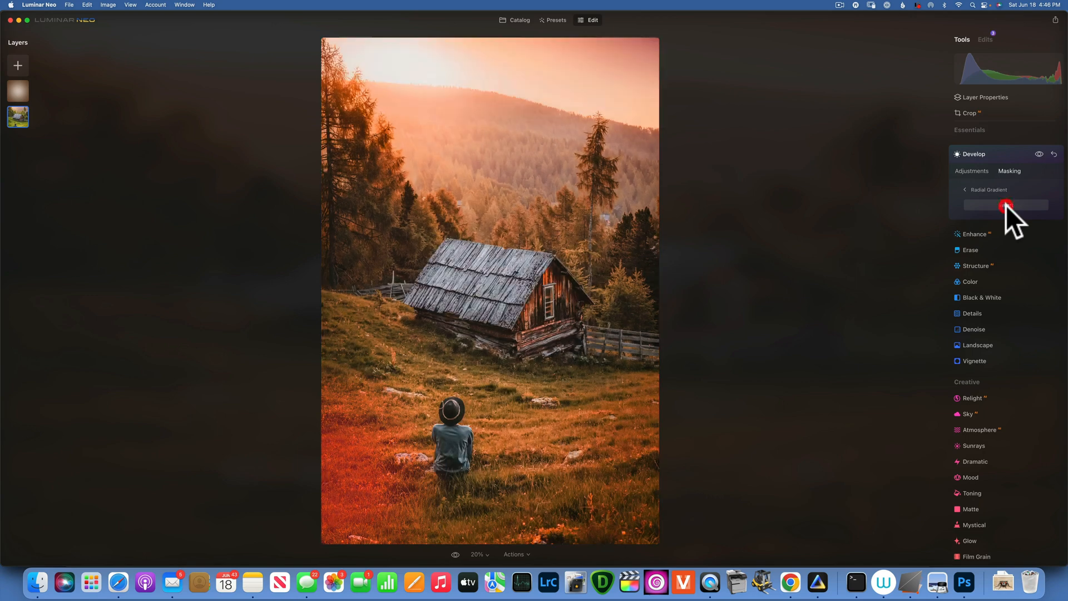
{"action": "left_click", "coordinate": [979, 154]}
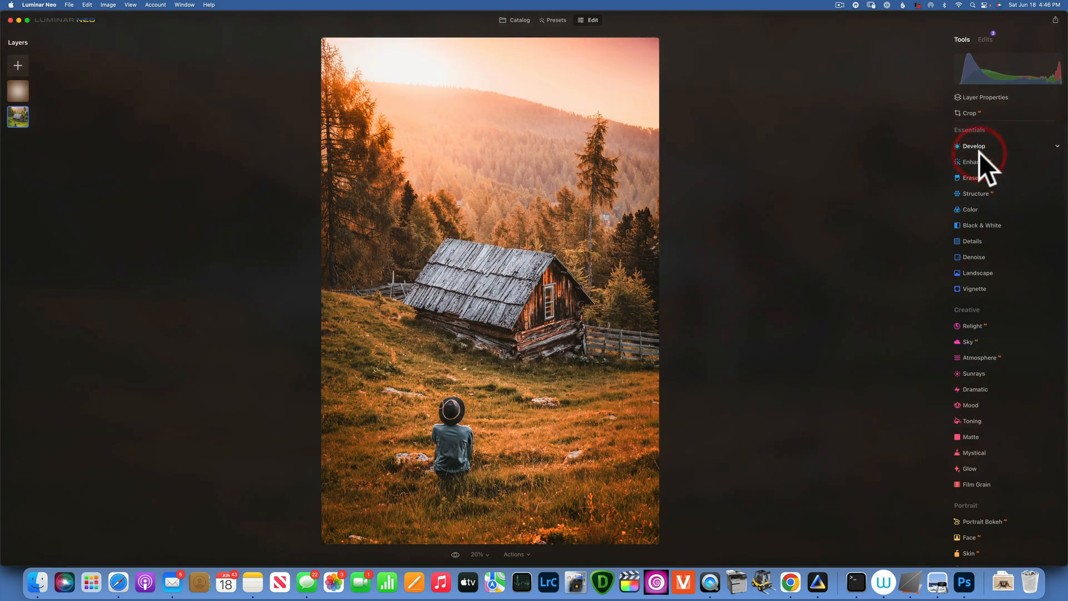
{"action": "key", "text": "backslash"}
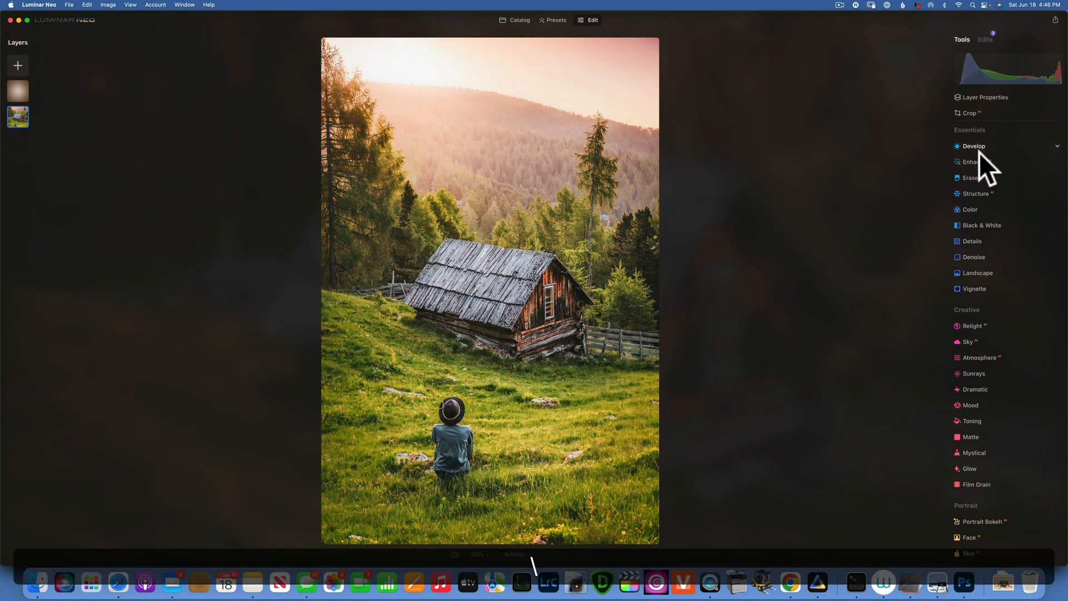
{"action": "key", "text": "backslash"}
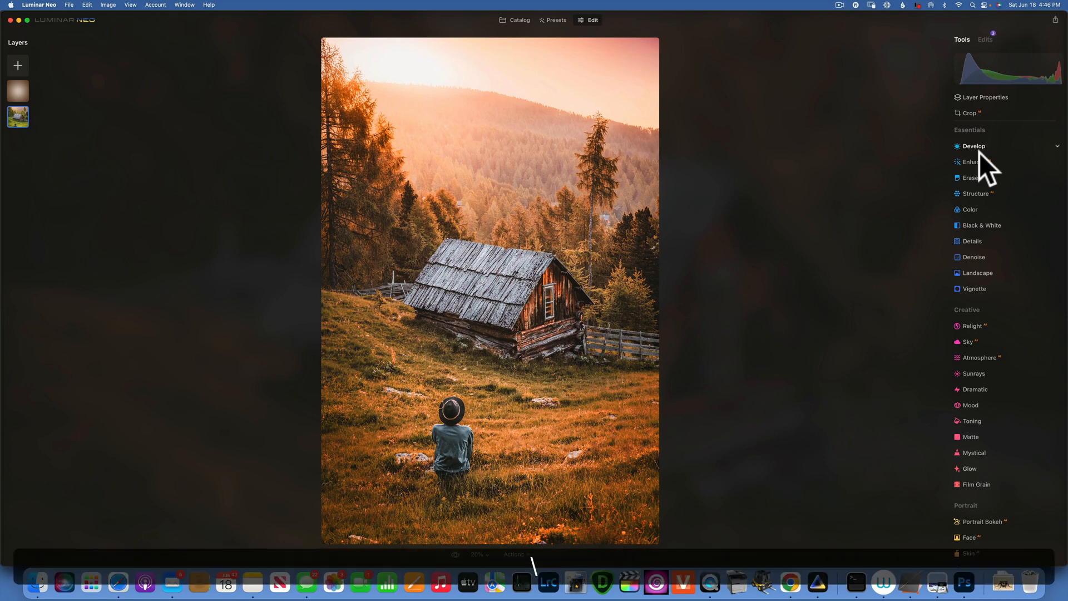
{"action": "key", "text": "backslash"}
{"action": "key", "text": "backslash"}
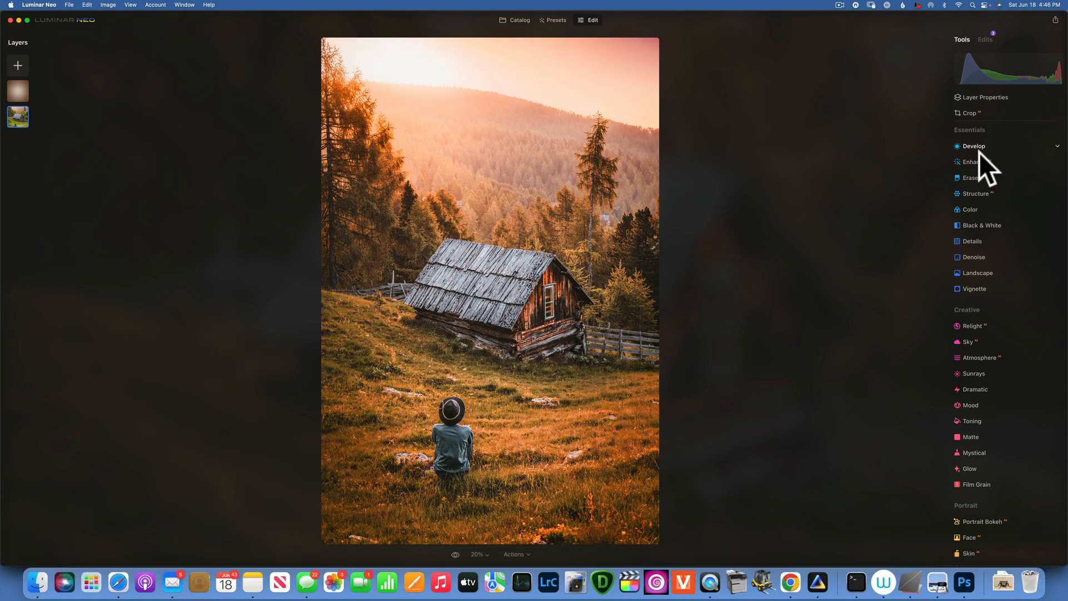